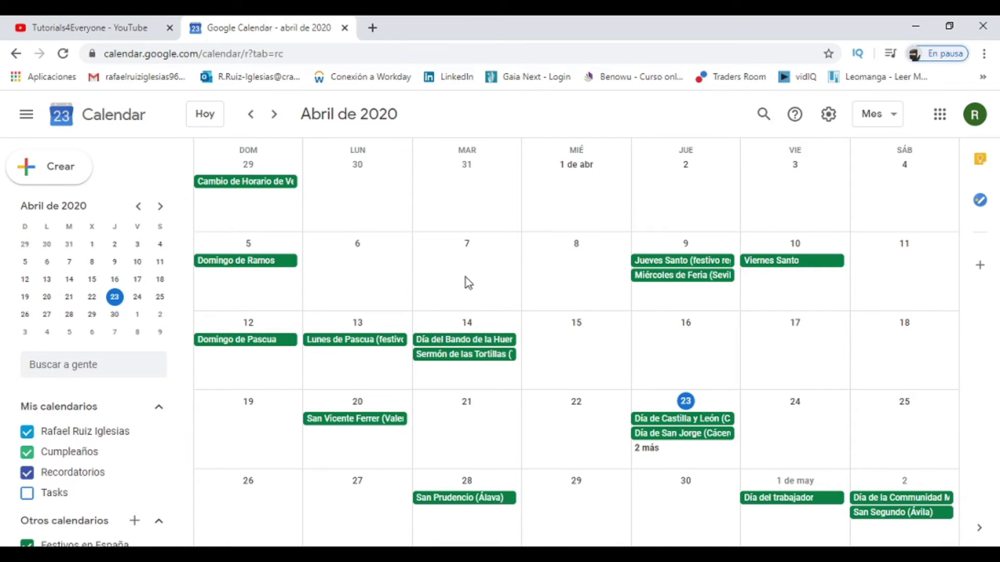
- Hide the Festivos en España calendar so its holidays are not displayed in the April 2020 month view
{"action": "scroll", "coordinate": [491, 339], "scroll_direction": "down", "scroll_amount": 1}
{"action": "scroll", "coordinate": [475, 352], "scroll_direction": "up", "scroll_amount": 1}
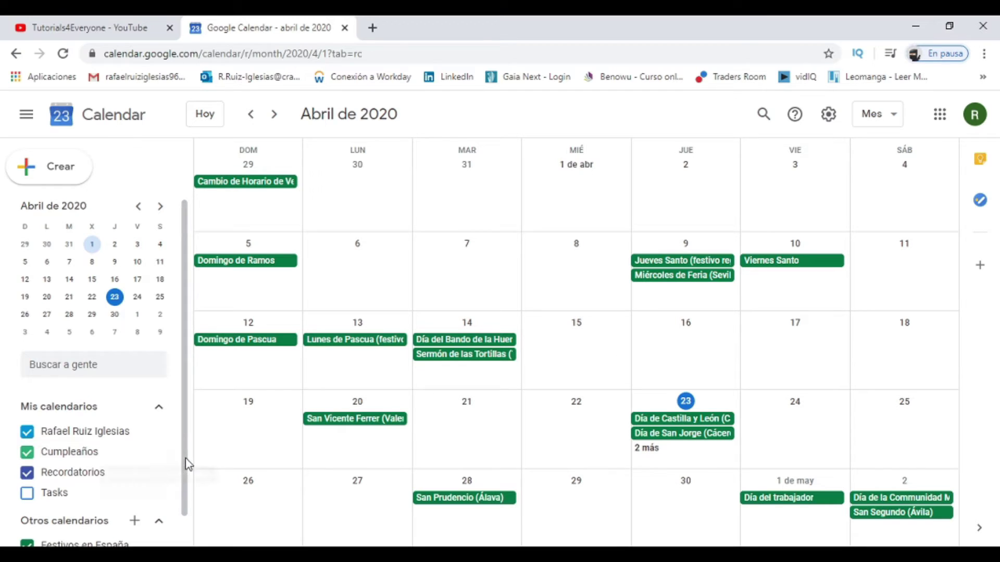
{"action": "scroll", "coordinate": [185, 465], "scroll_direction": "down", "scroll_amount": 1}
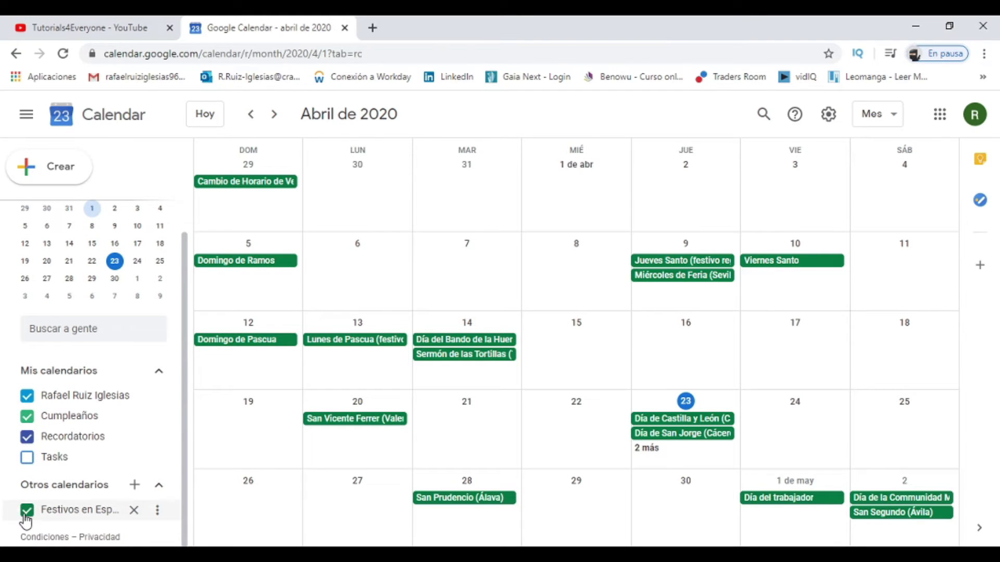
{"action": "left_click", "coordinate": [27, 517]}
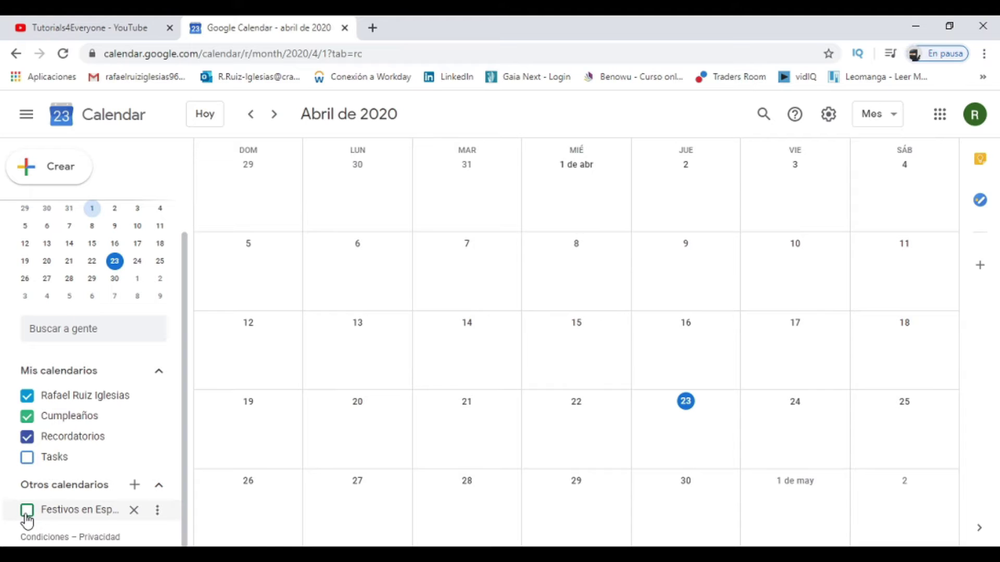
{"action": "left_click", "coordinate": [27, 515]}
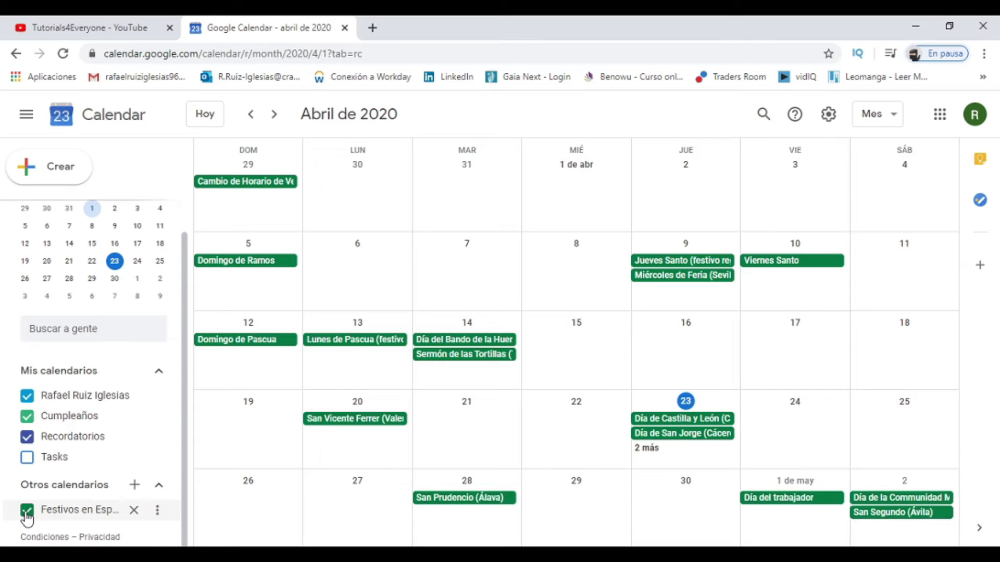
{"action": "left_click", "coordinate": [27, 515]}
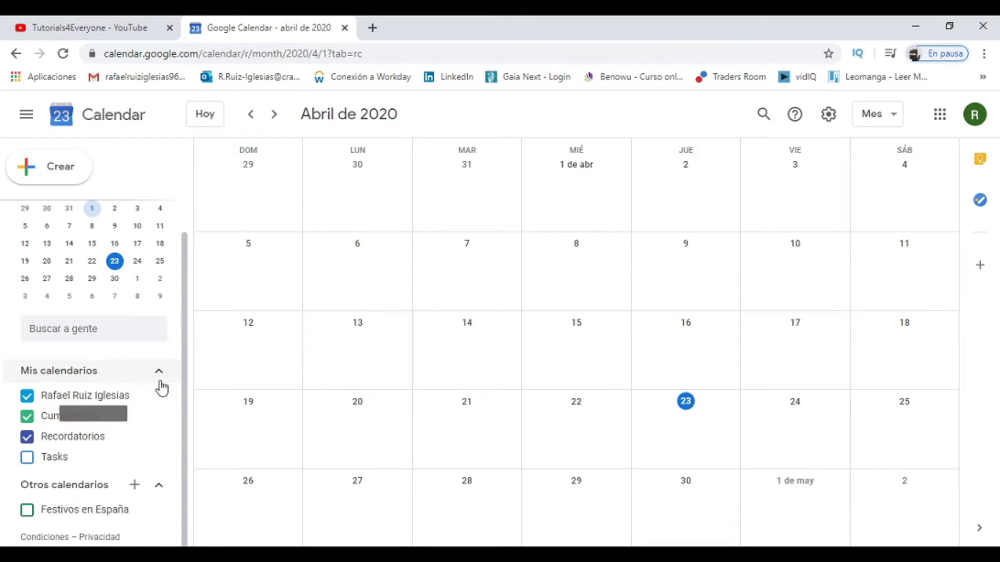
- Create a calendar named "Videotutoriales YouTube" with the description "Los mejores tutoriales YT"
{"action": "left_click", "coordinate": [135, 487]}
{"action": "left_click", "coordinate": [216, 443]}
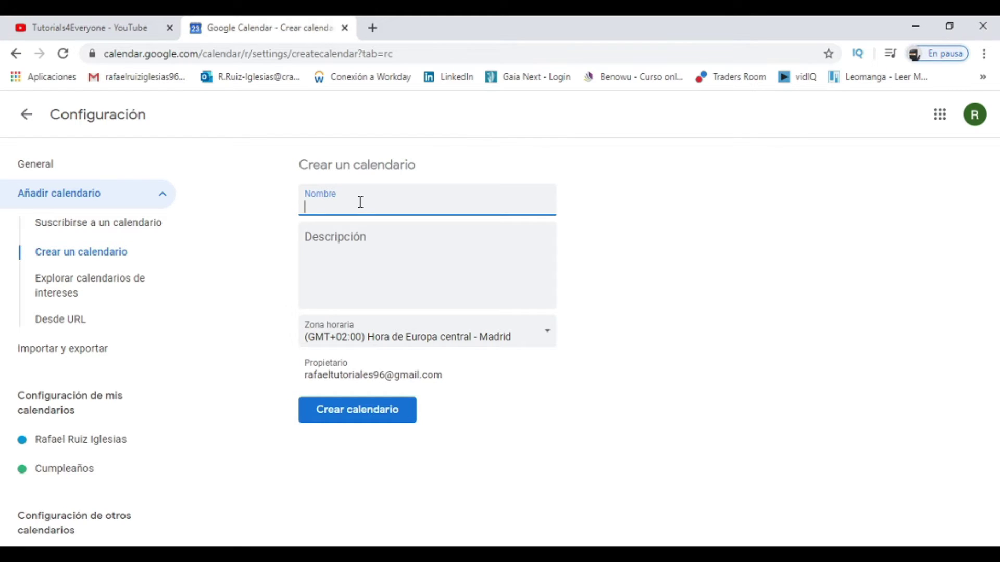
{"action": "type", "text": "Videotutoriales YouTube"}
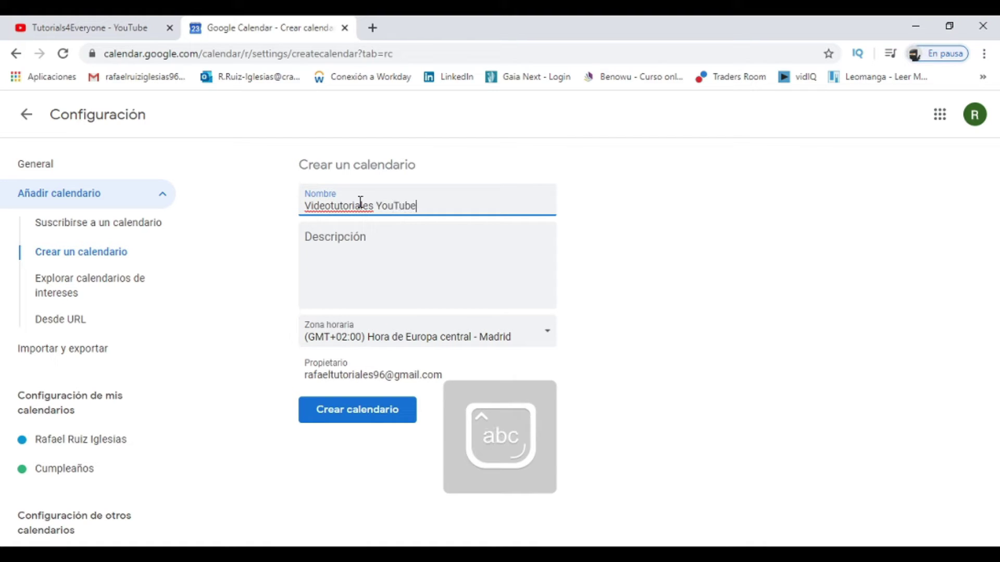
{"action": "left_click", "coordinate": [373, 261]}
{"action": "type", "text": "L"}
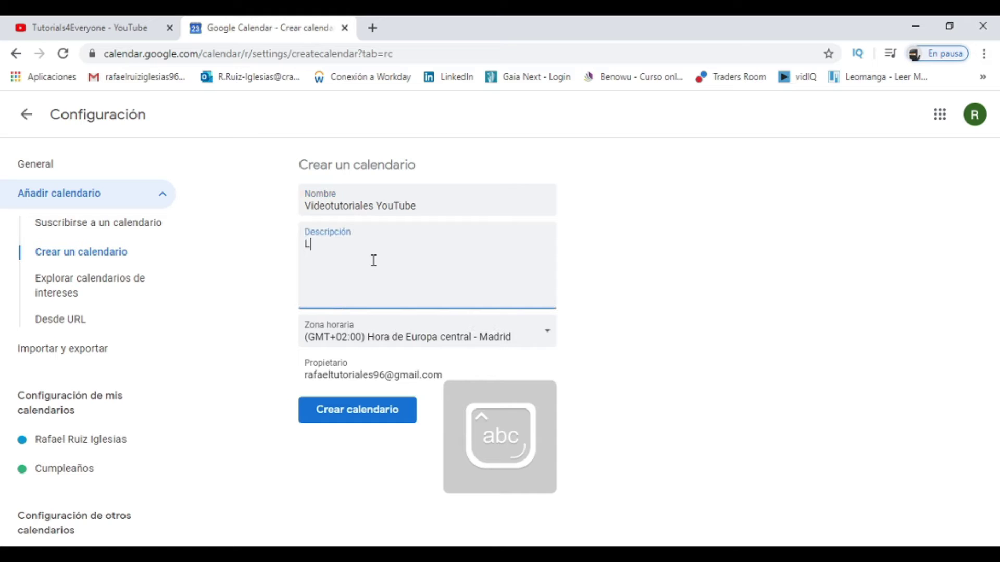
{"action": "type", "text": "os mejores tutoriale"}
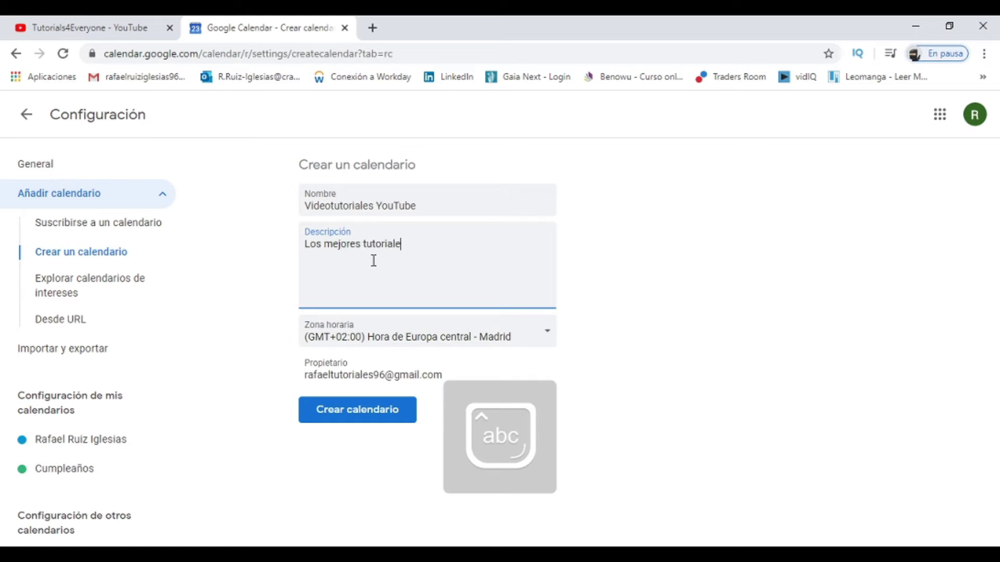
{"action": "type", "text": "s YT"}
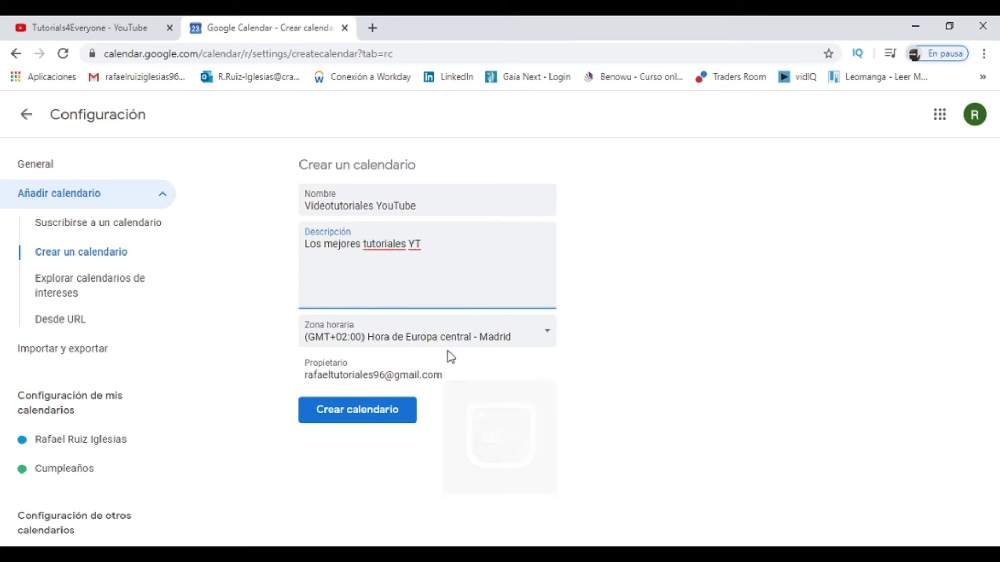
{"action": "left_click", "coordinate": [366, 428]}
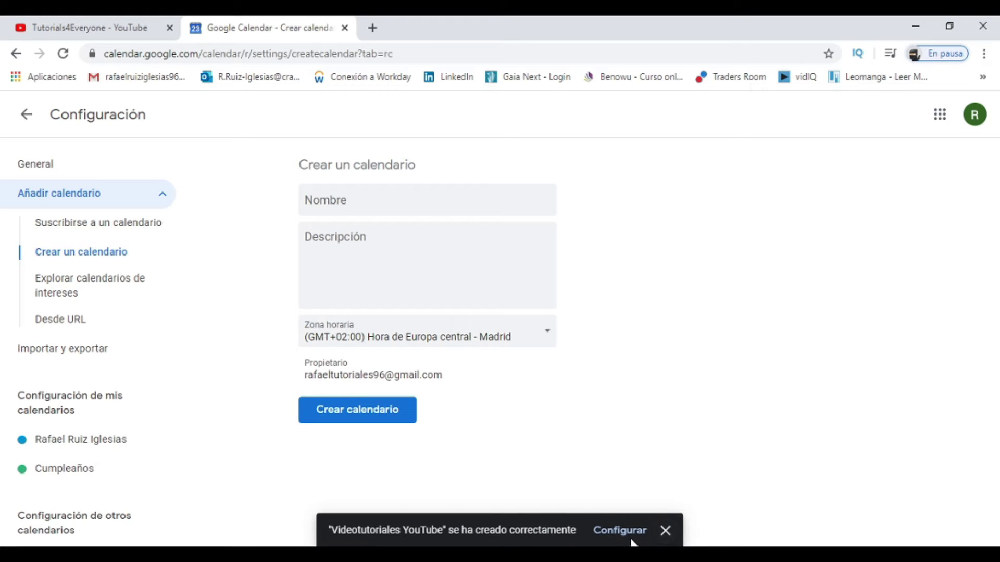
{"action": "left_click", "coordinate": [666, 532]}
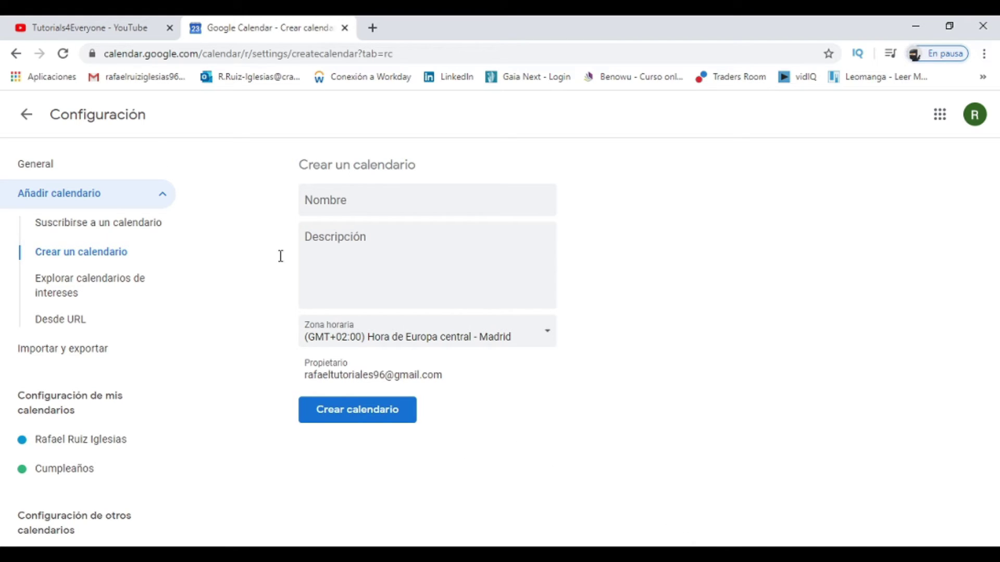
- Return to the month view and change the Videotutoriales YouTube calendar's color to red
{"action": "left_click", "coordinate": [29, 117]}
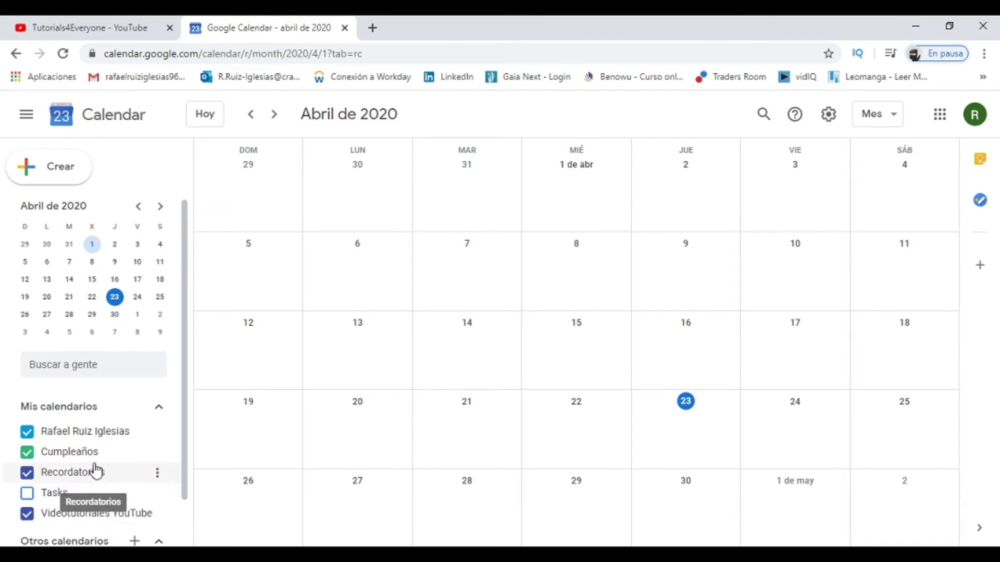
{"action": "scroll", "coordinate": [120, 458], "scroll_direction": "down", "scroll_amount": 1}
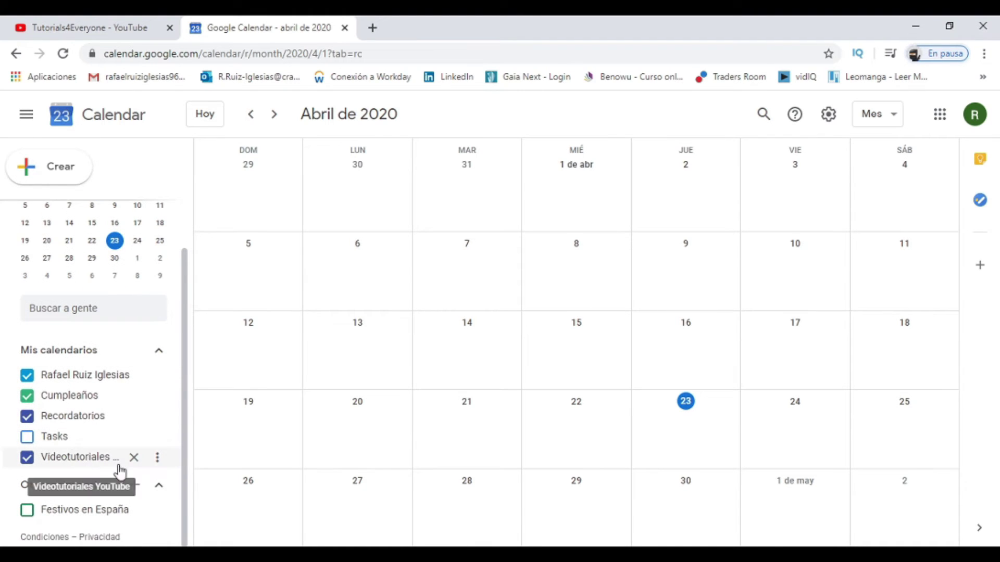
{"action": "left_click", "coordinate": [158, 460]}
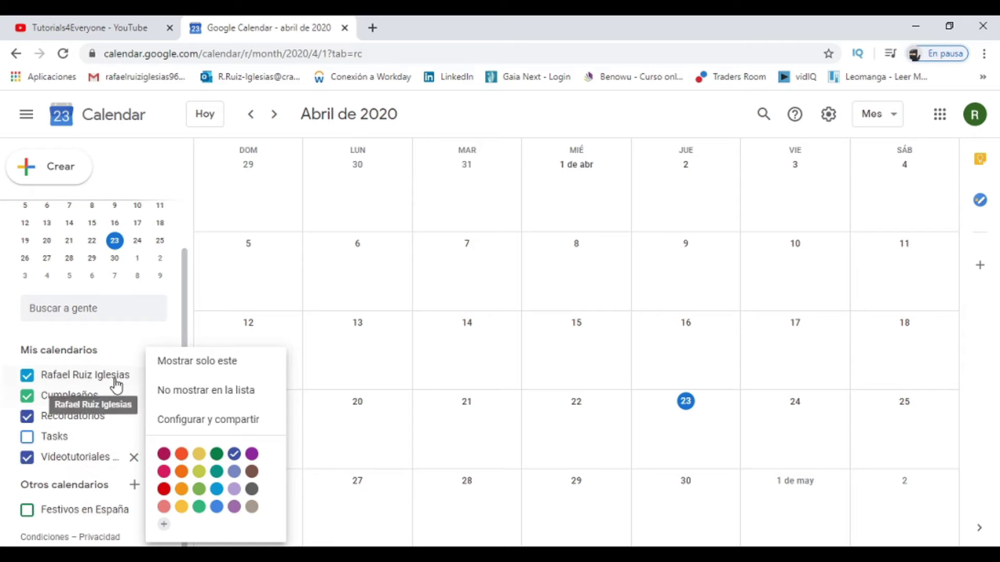
{"action": "left_click", "coordinate": [164, 490]}
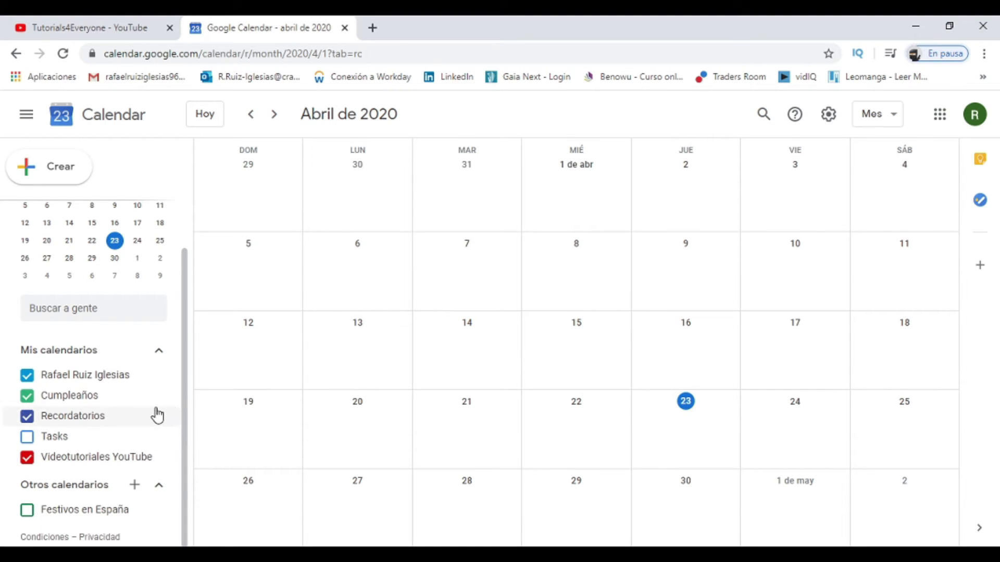
- In the Videotutoriales YouTube calendar's settings, choose "Añadir todas las invitaciones de forma automática a este calendario" for invitations
{"action": "left_click", "coordinate": [159, 460]}
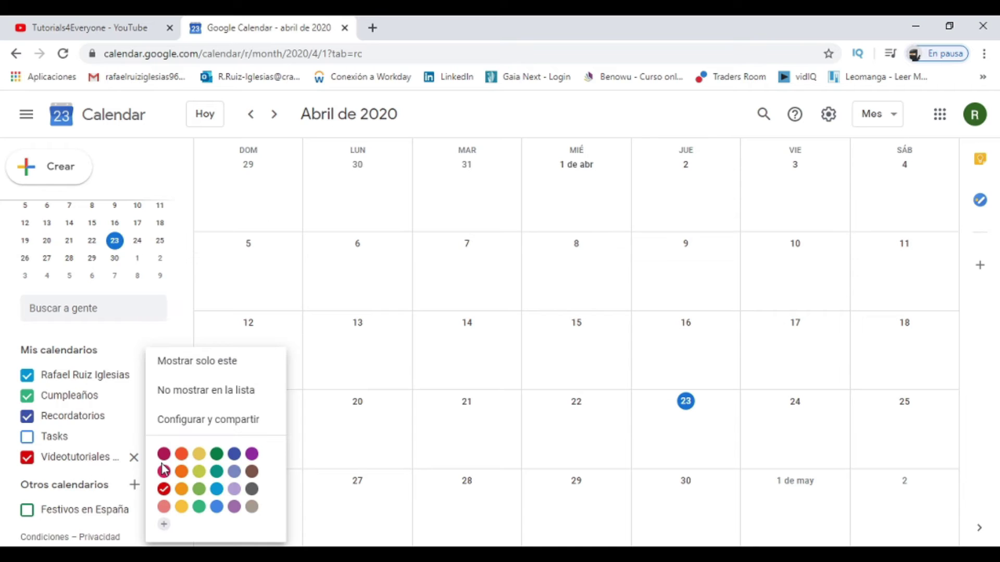
{"action": "left_click", "coordinate": [180, 425]}
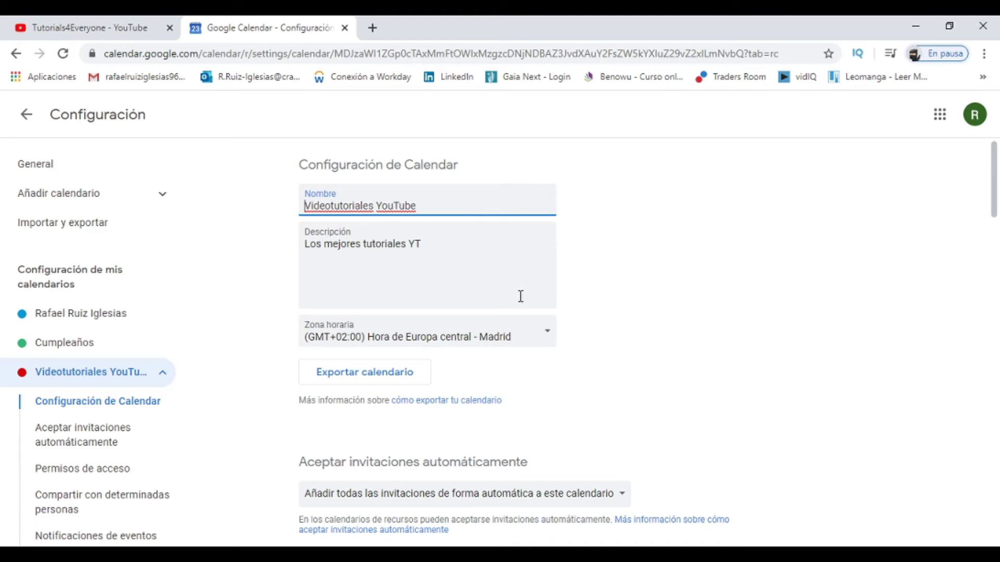
{"action": "scroll", "coordinate": [526, 310], "scroll_direction": "down", "scroll_amount": 1}
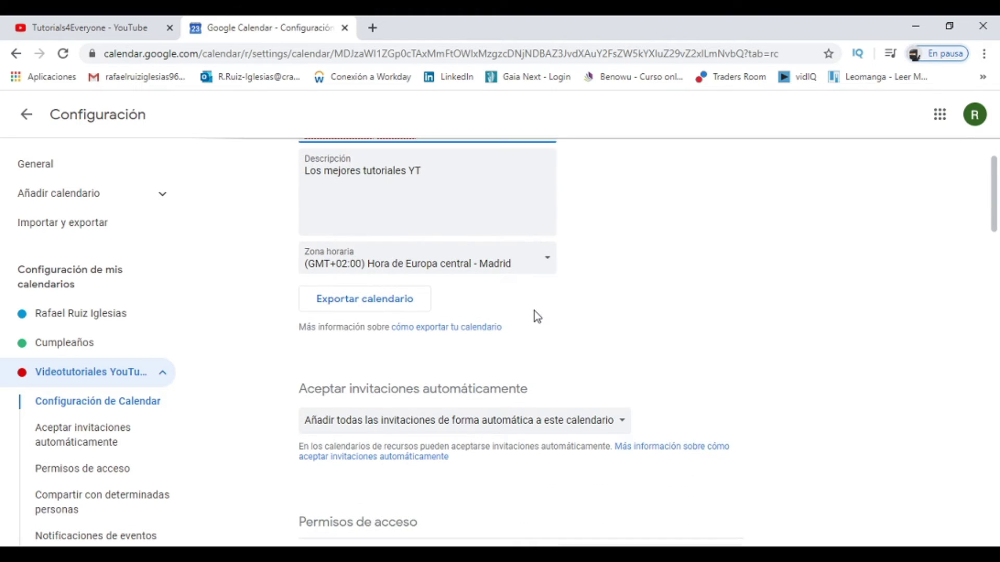
{"action": "scroll", "coordinate": [534, 311], "scroll_direction": "down", "scroll_amount": 1}
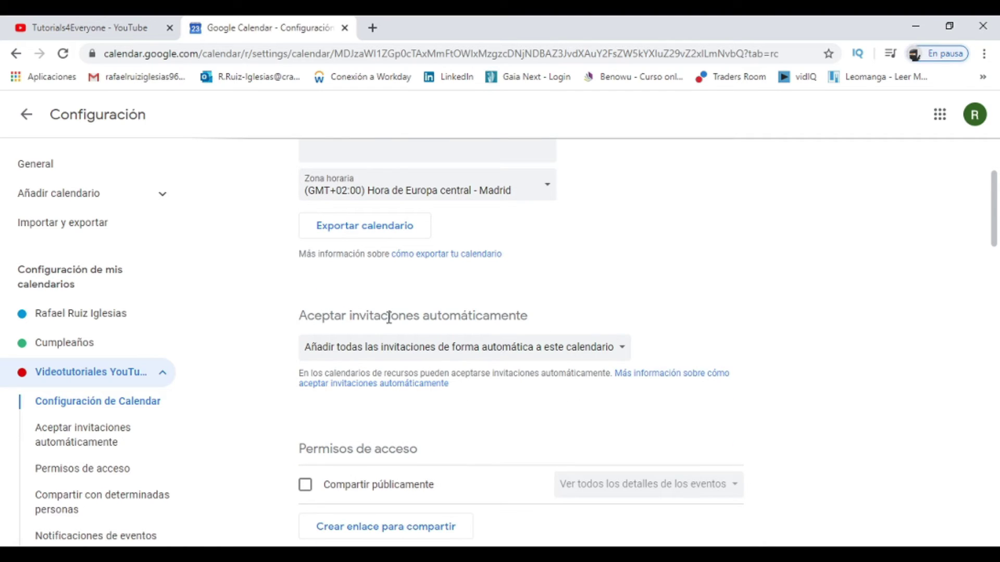
{"action": "left_click", "coordinate": [591, 345]}
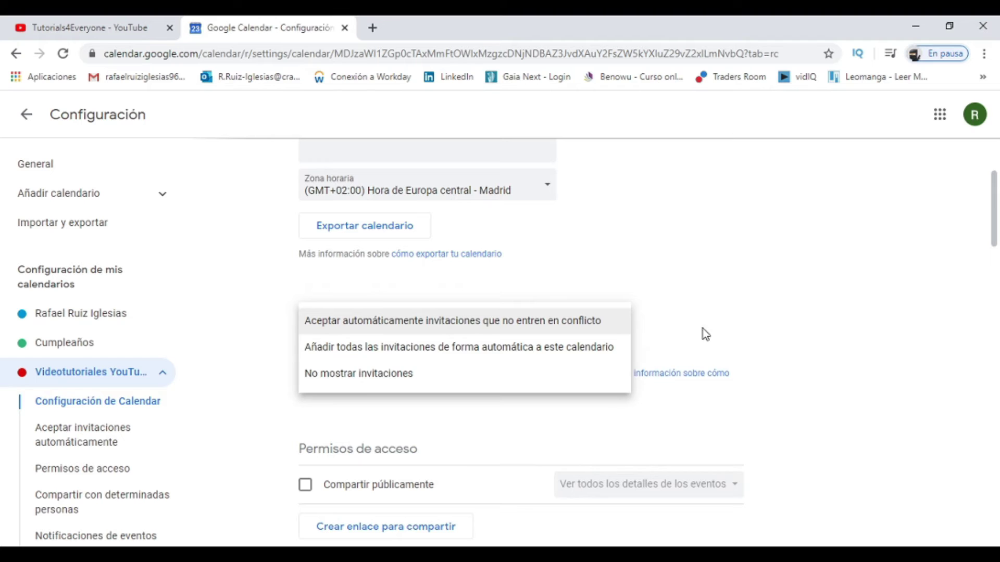
{"action": "left_click", "coordinate": [606, 354]}
- Share the calendar with a specific person by entering their e-mail address, with the permission "Ver todos los detalles de los eventos"
{"action": "scroll", "coordinate": [648, 345], "scroll_direction": "down", "scroll_amount": 2}
{"action": "scroll", "coordinate": [649, 345], "scroll_direction": "down", "scroll_amount": 1}
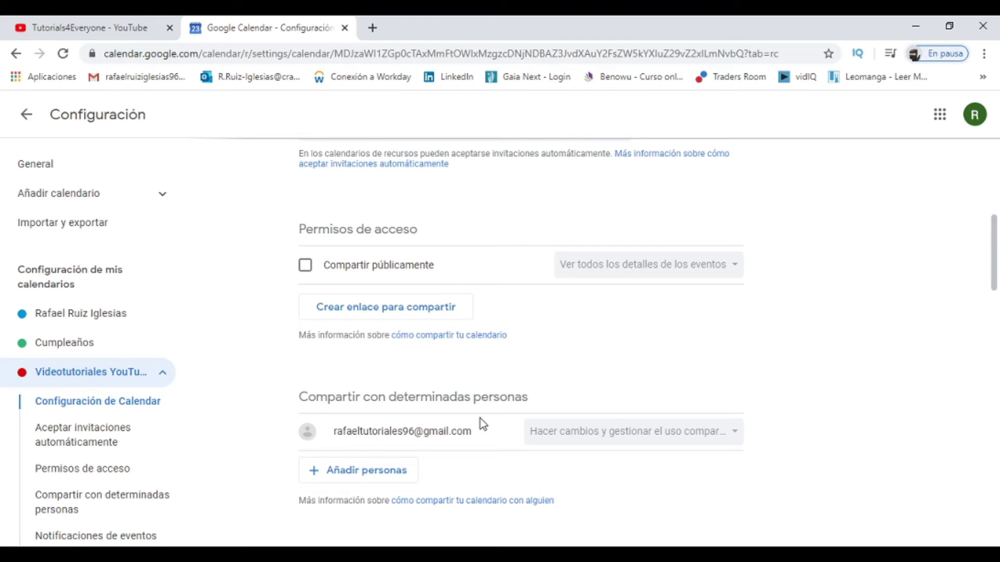
{"action": "scroll", "coordinate": [469, 399], "scroll_direction": "down", "scroll_amount": 3}
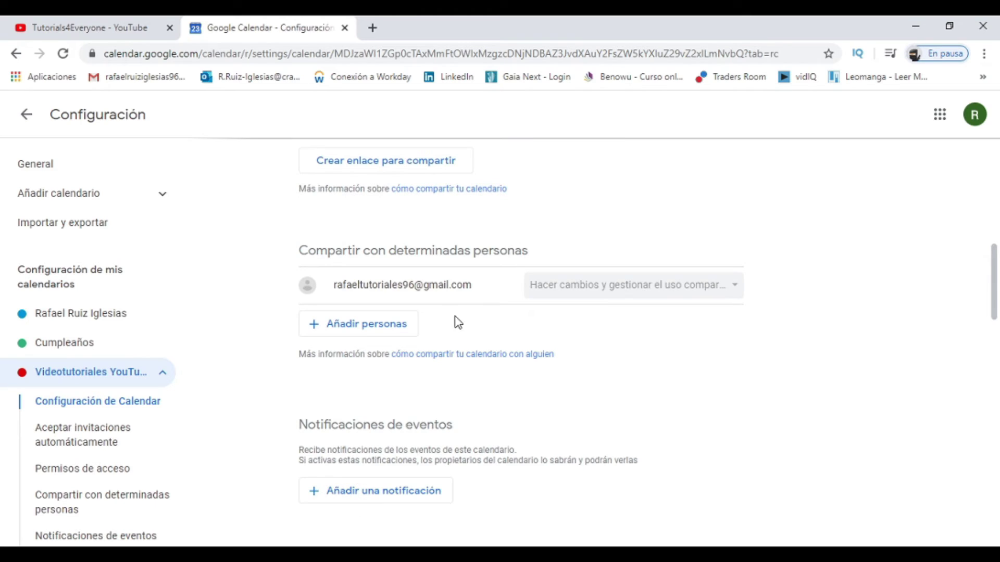
{"action": "left_click", "coordinate": [349, 336]}
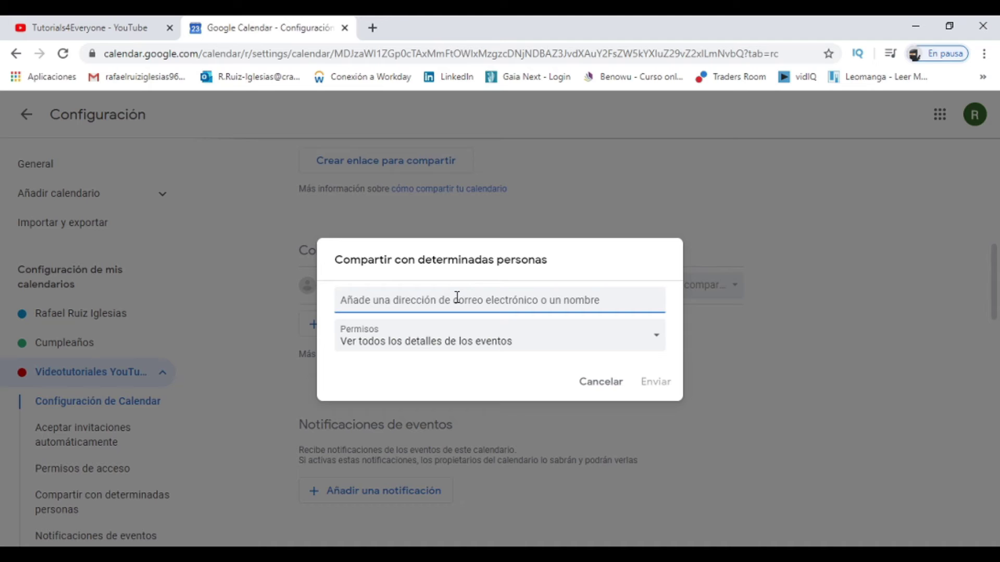
{"action": "left_click", "coordinate": [461, 341]}
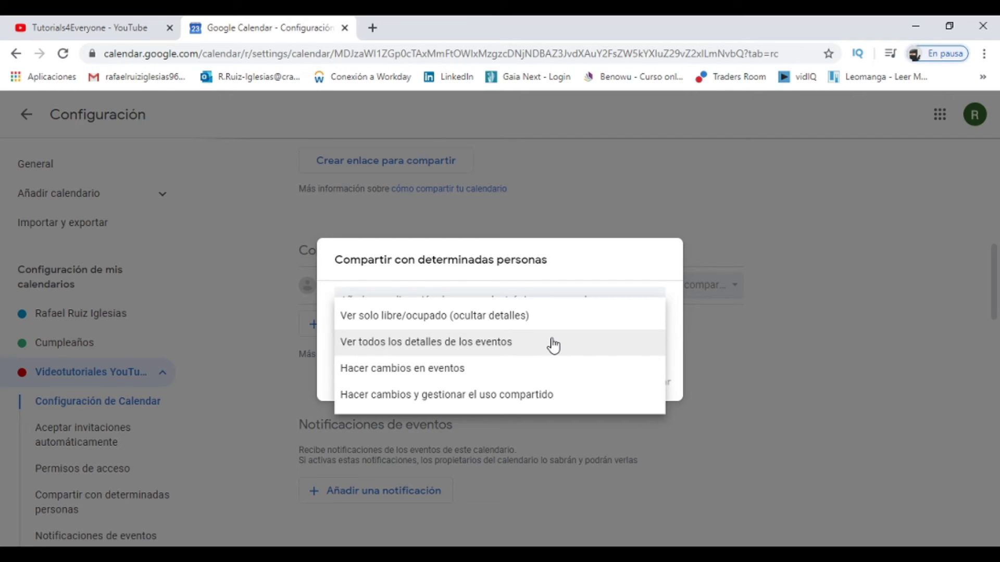
{"action": "left_click", "coordinate": [646, 268]}
{"action": "left_click", "coordinate": [494, 307]}
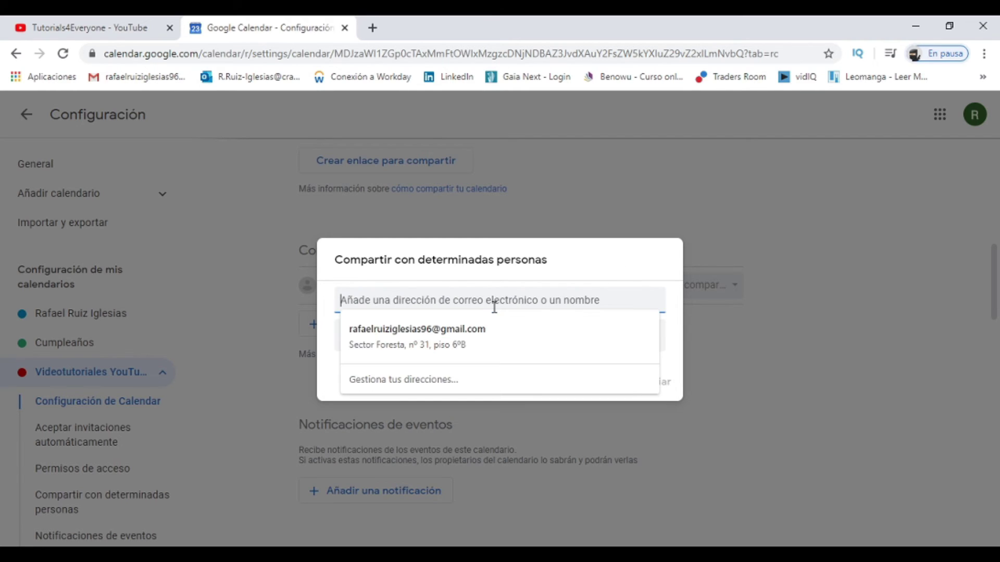
{"action": "left_click", "coordinate": [440, 350]}
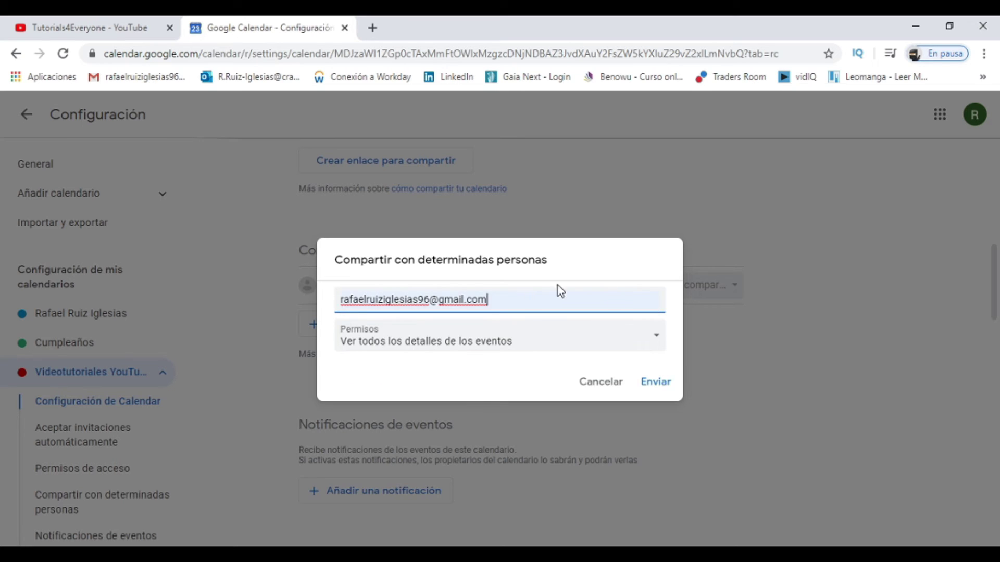
{"action": "left_click", "coordinate": [660, 384]}
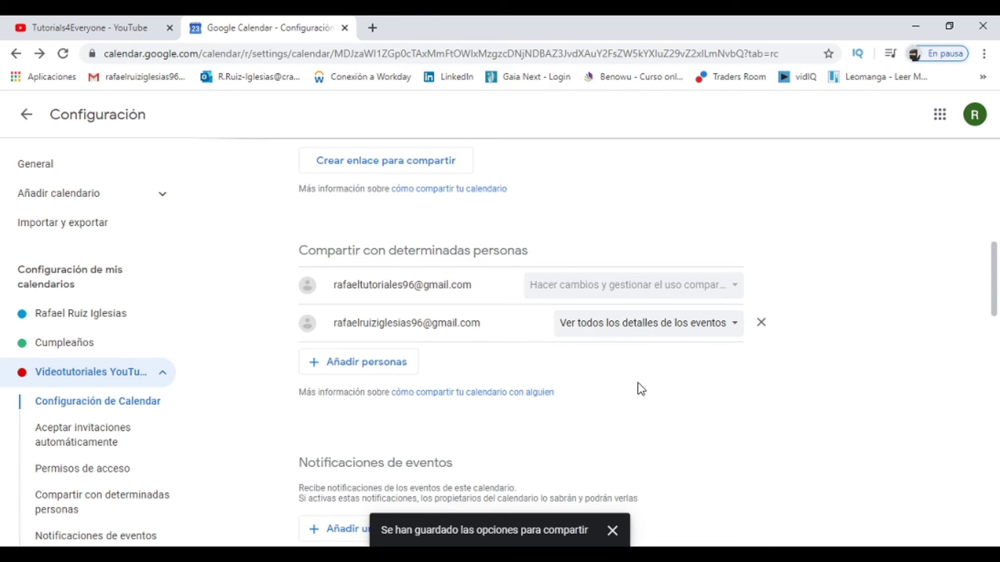
- Make the calendar public by enabling "Compartir públicamente" in its access permissions and accept the warning
{"action": "scroll", "coordinate": [641, 390], "scroll_direction": "up", "scroll_amount": 4}
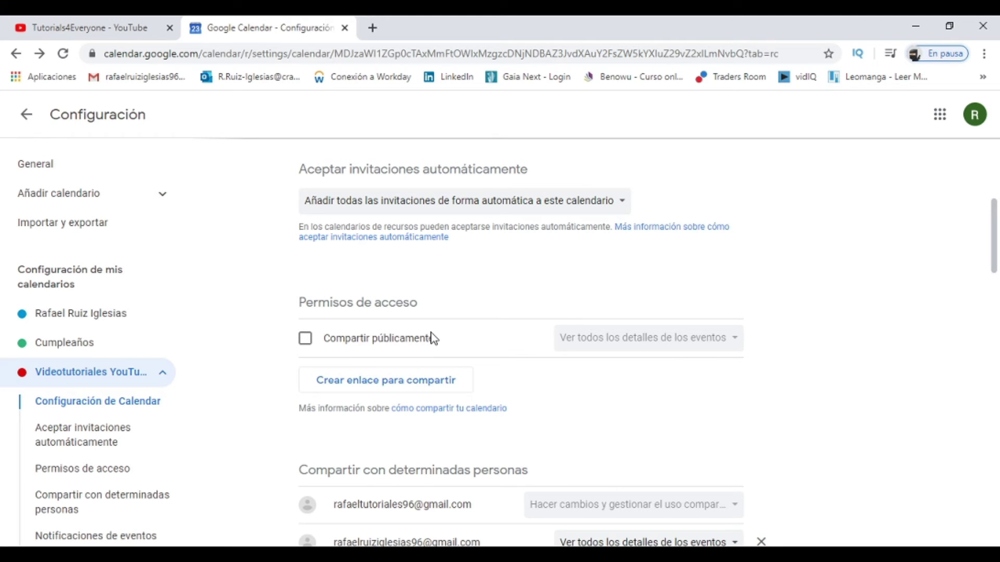
{"action": "left_click", "coordinate": [305, 339]}
{"action": "left_click", "coordinate": [591, 370]}
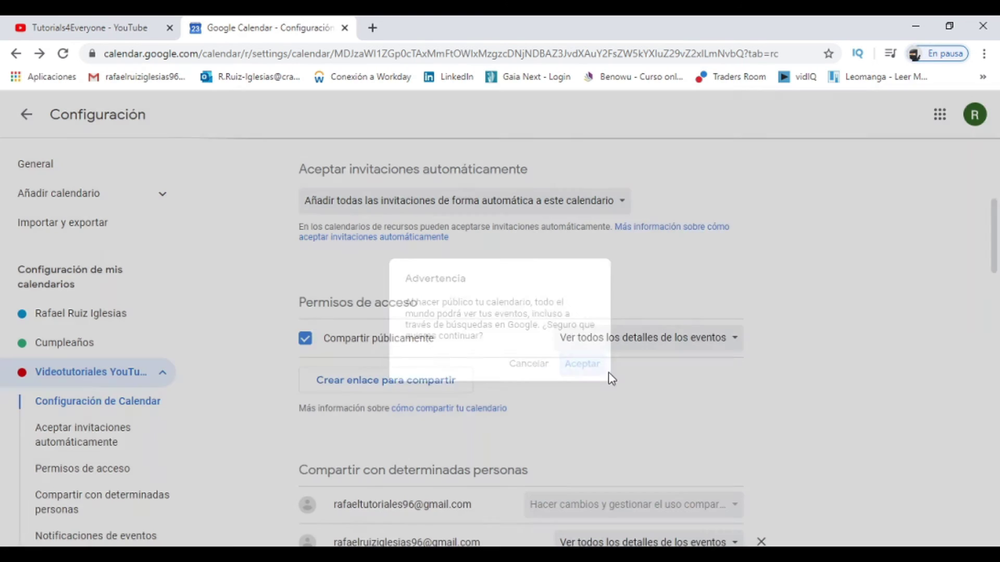
- Review the calendar's access permissions, the people it is shared with and the event notification options
{"action": "scroll", "coordinate": [805, 344], "scroll_direction": "down", "scroll_amount": 3}
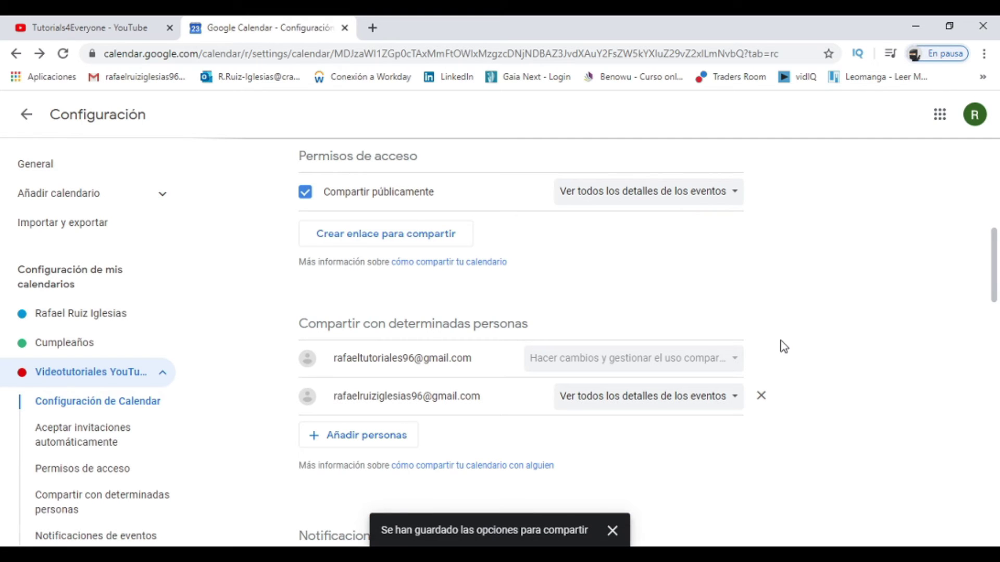
{"action": "scroll", "coordinate": [478, 410], "scroll_direction": "up", "scroll_amount": 2}
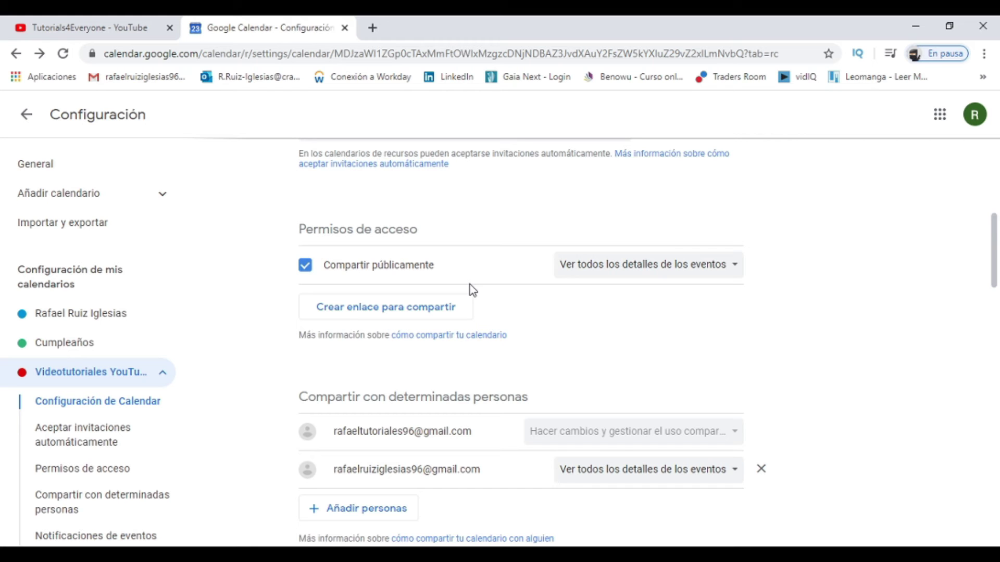
{"action": "scroll", "coordinate": [546, 333], "scroll_direction": "down", "scroll_amount": 5}
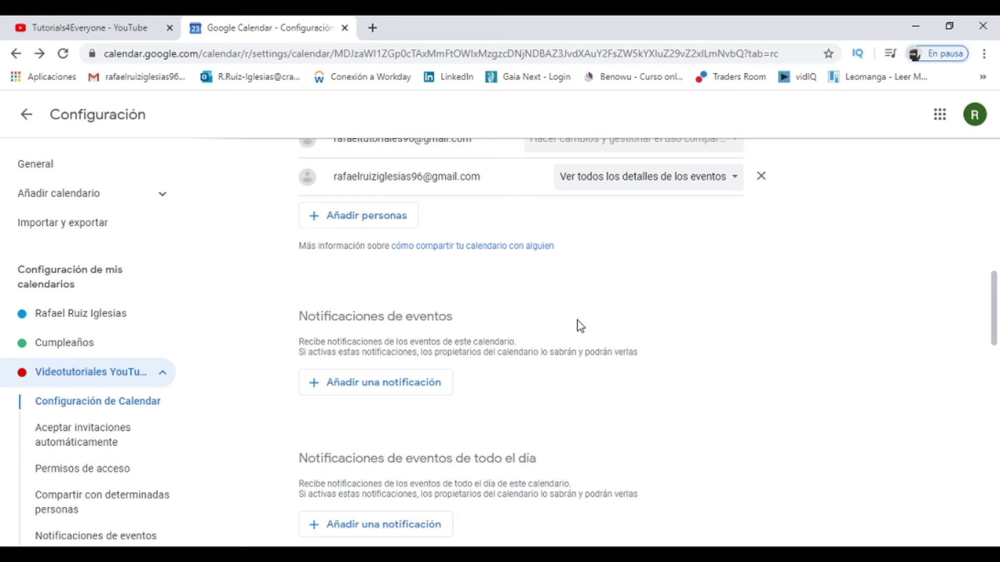
{"action": "scroll", "coordinate": [581, 326], "scroll_direction": "up", "scroll_amount": 3}
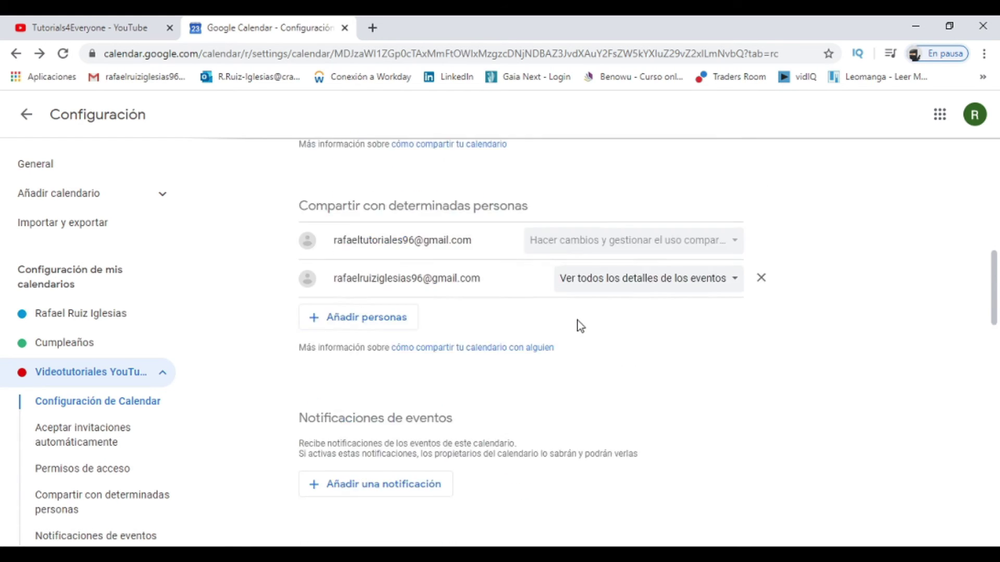
{"action": "scroll", "coordinate": [655, 332], "scroll_direction": "down", "scroll_amount": 3}
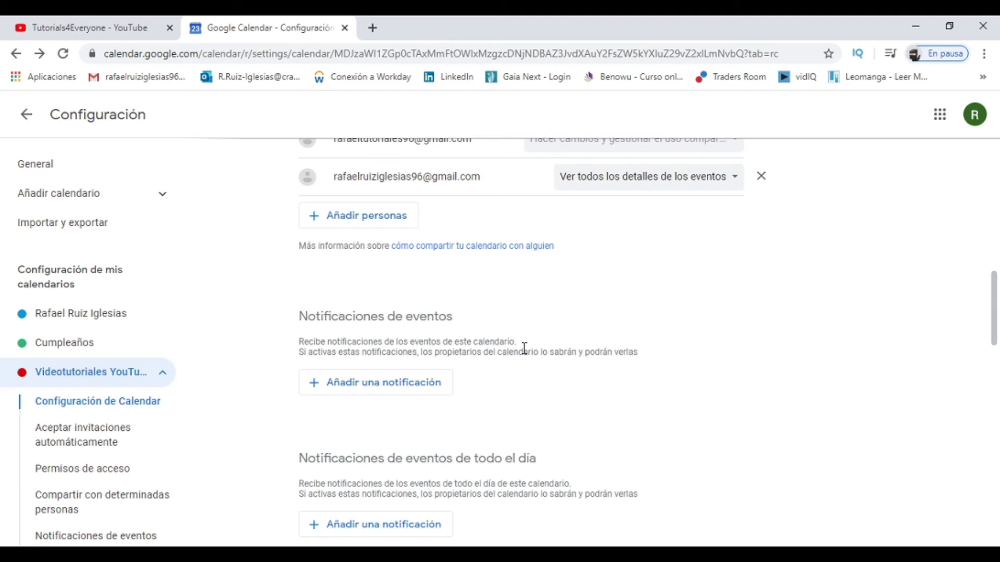
- Add an event notification to the Videotutoriales YouTube calendar, set to 10 minutes before
{"action": "scroll", "coordinate": [486, 364], "scroll_direction": "down", "scroll_amount": 2}
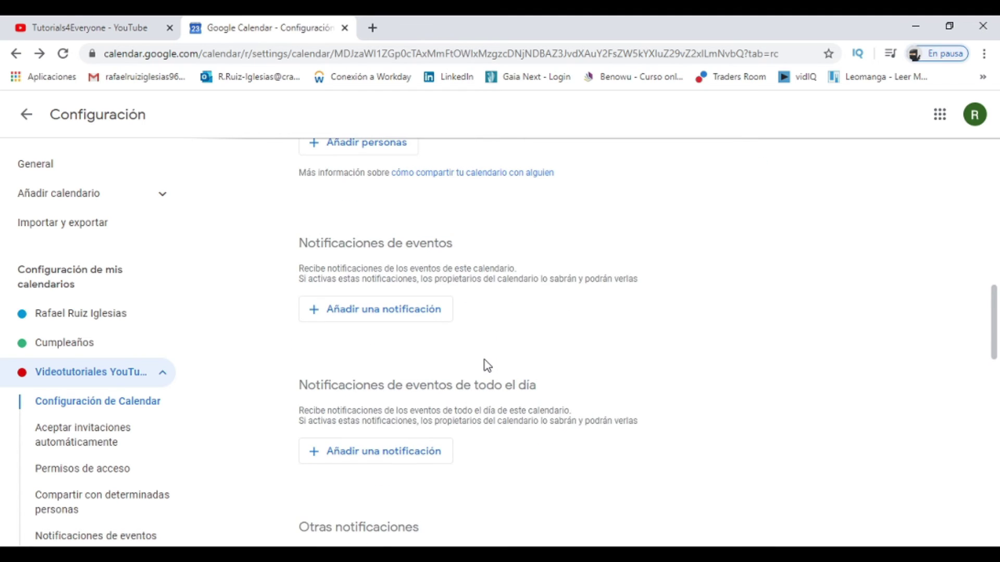
{"action": "left_click", "coordinate": [372, 318]}
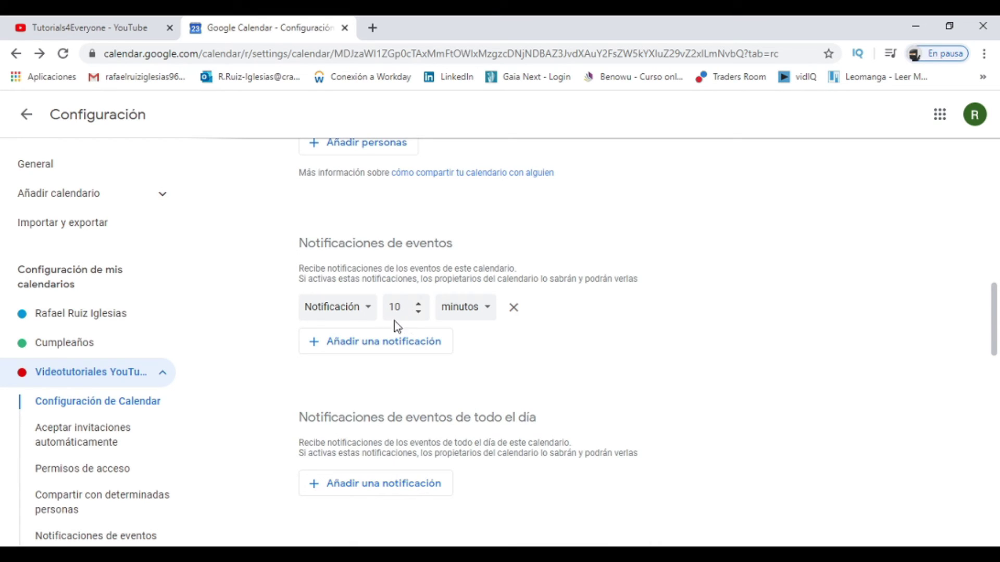
{"action": "left_click", "coordinate": [454, 310]}
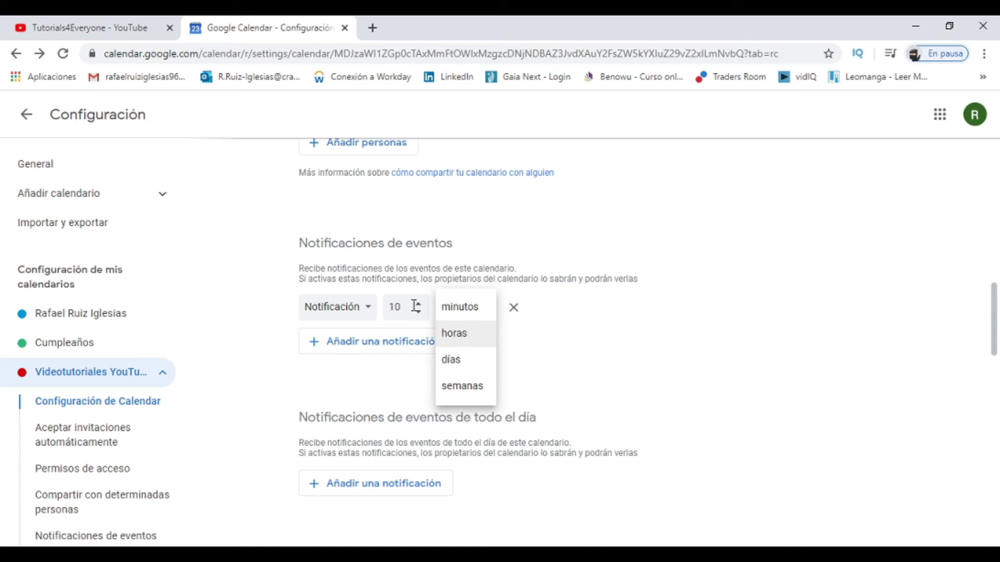
{"action": "left_click", "coordinate": [592, 342]}
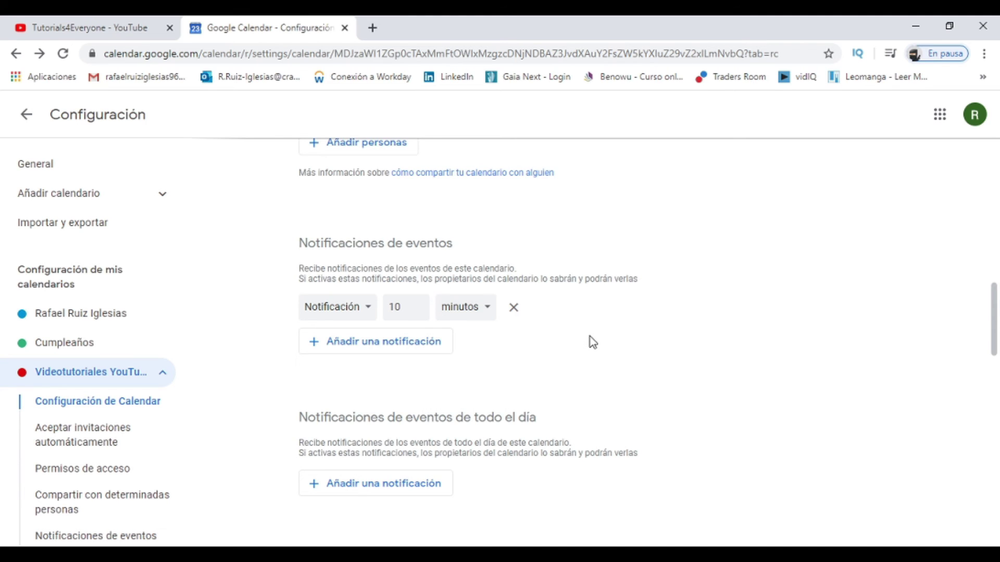
- Review the calendar's all-day event and other notification options, and return from the settings to the monthly calendar view
{"action": "scroll", "coordinate": [592, 342], "scroll_direction": "down", "scroll_amount": 4}
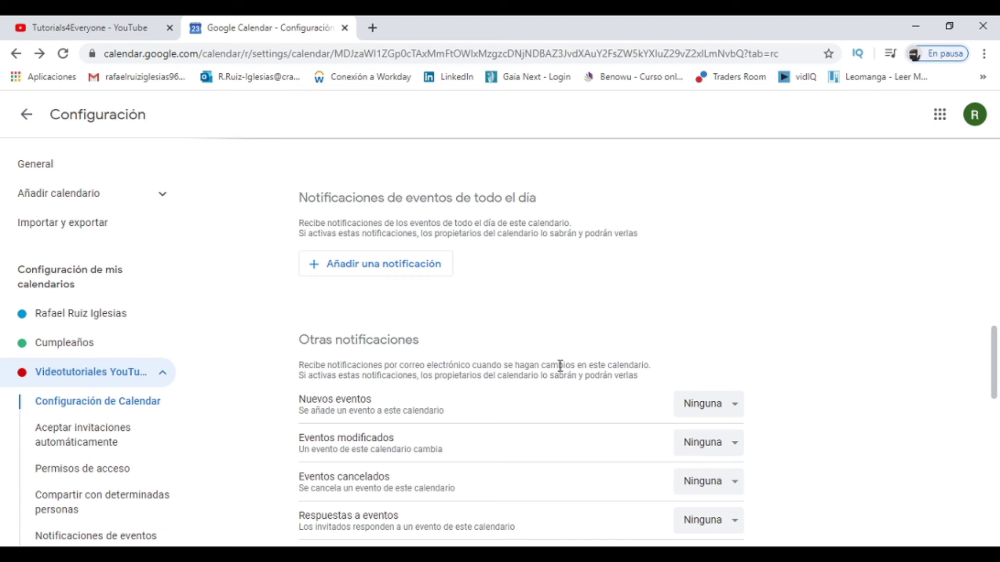
{"action": "scroll", "coordinate": [562, 367], "scroll_direction": "down", "scroll_amount": 3}
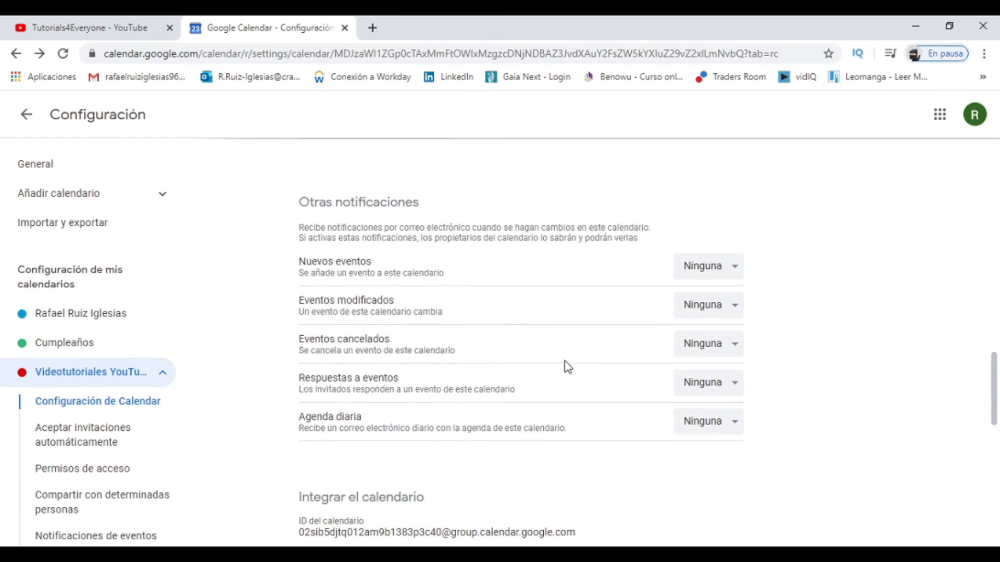
{"action": "scroll", "coordinate": [483, 315], "scroll_direction": "up", "scroll_amount": 5}
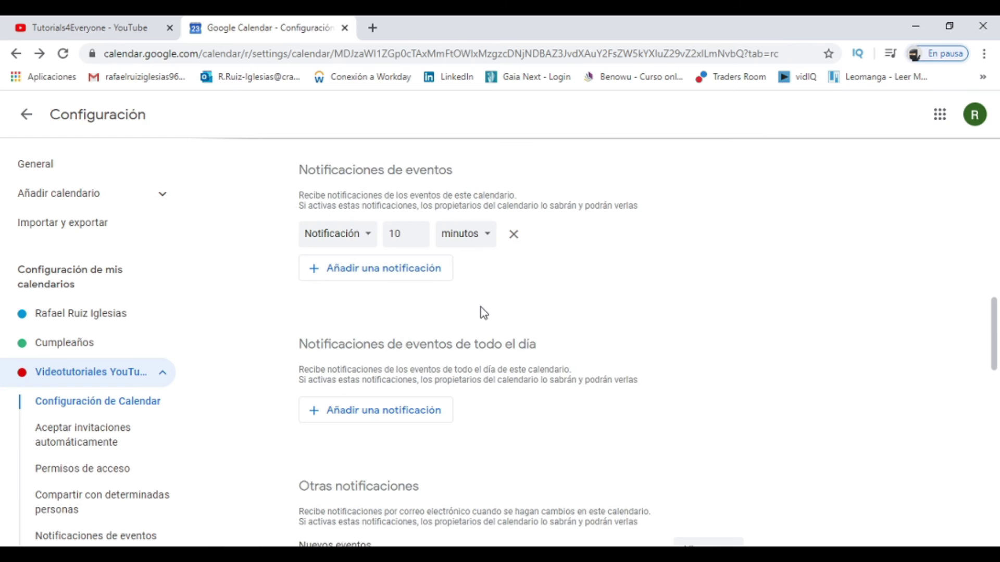
{"action": "scroll", "coordinate": [482, 312], "scroll_direction": "up", "scroll_amount": 5}
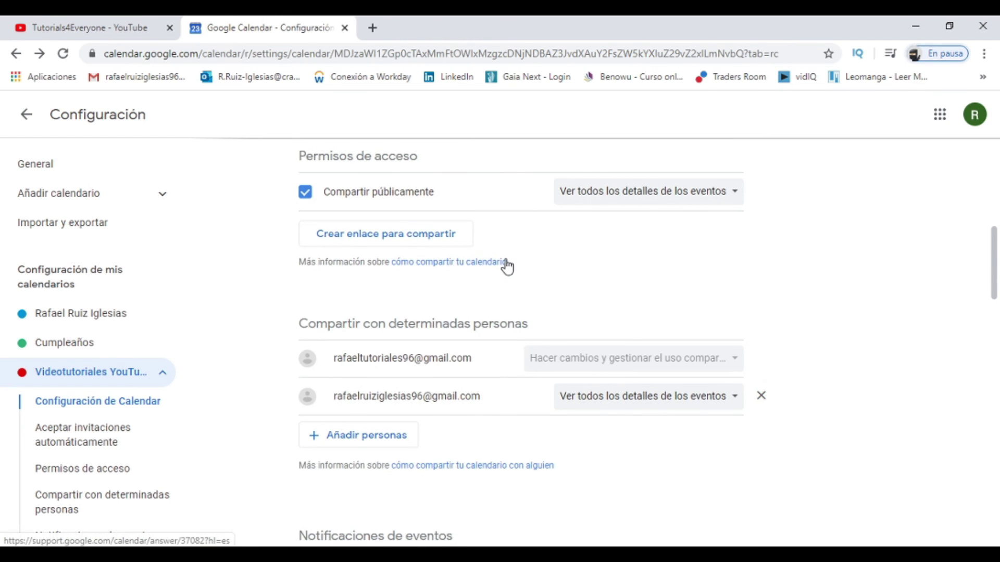
{"action": "scroll", "coordinate": [507, 266], "scroll_direction": "up", "scroll_amount": 5}
{"action": "left_click", "coordinate": [26, 114]}
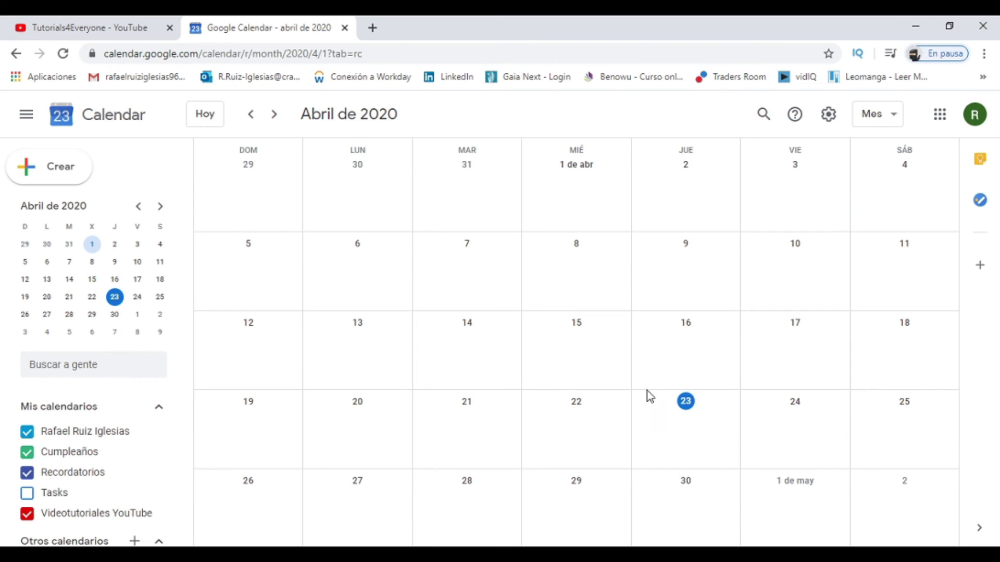
{"action": "mouse_move", "coordinate": [129, 528]}
{"action": "double_click", "coordinate": [694, 437]}
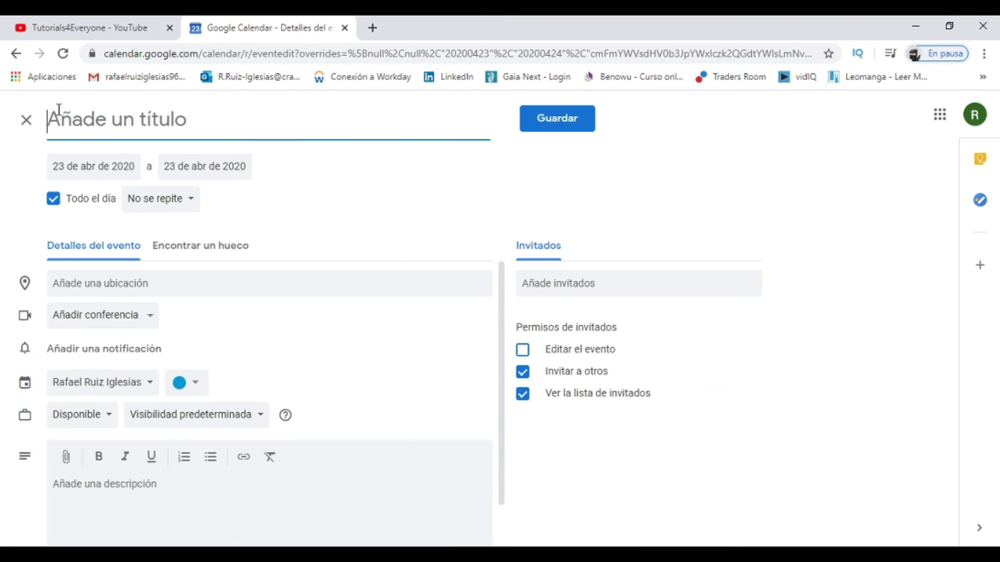
{"action": "left_click", "coordinate": [27, 119]}
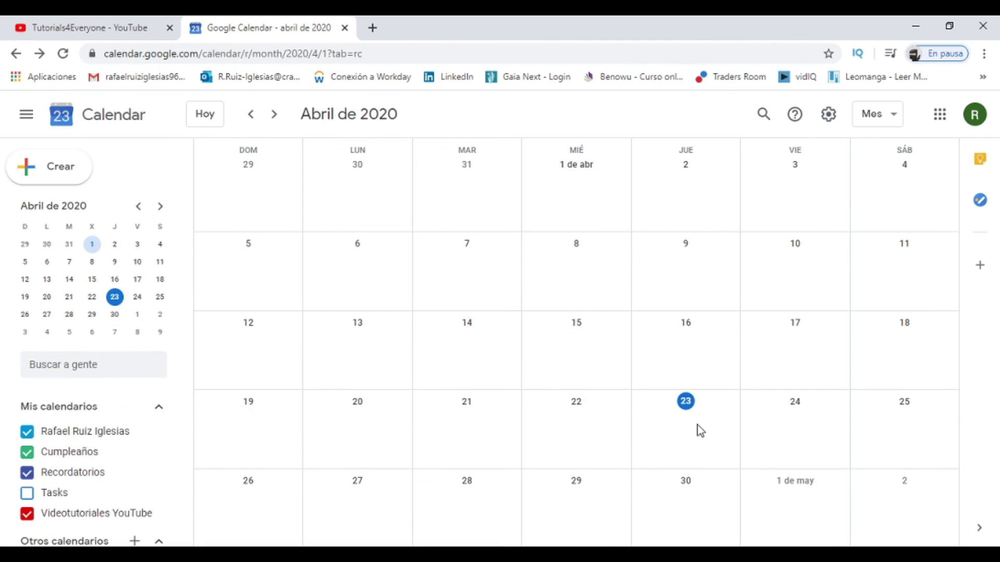
- Start a new all-day event on 23 April 2020 with the title "Videotutorial Calendar"
{"action": "left_click", "coordinate": [692, 435]}
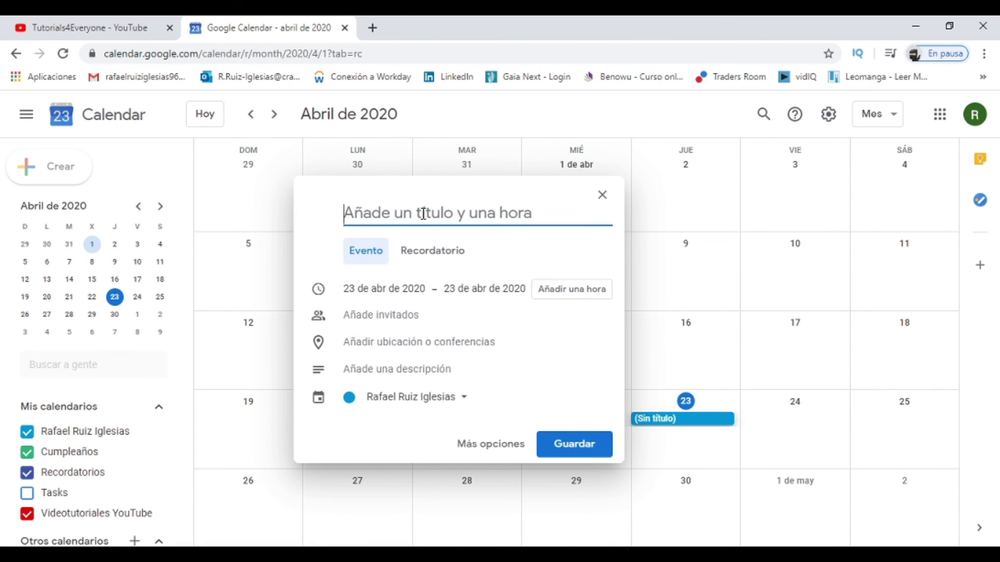
{"action": "type", "text": "Videotutorial "}
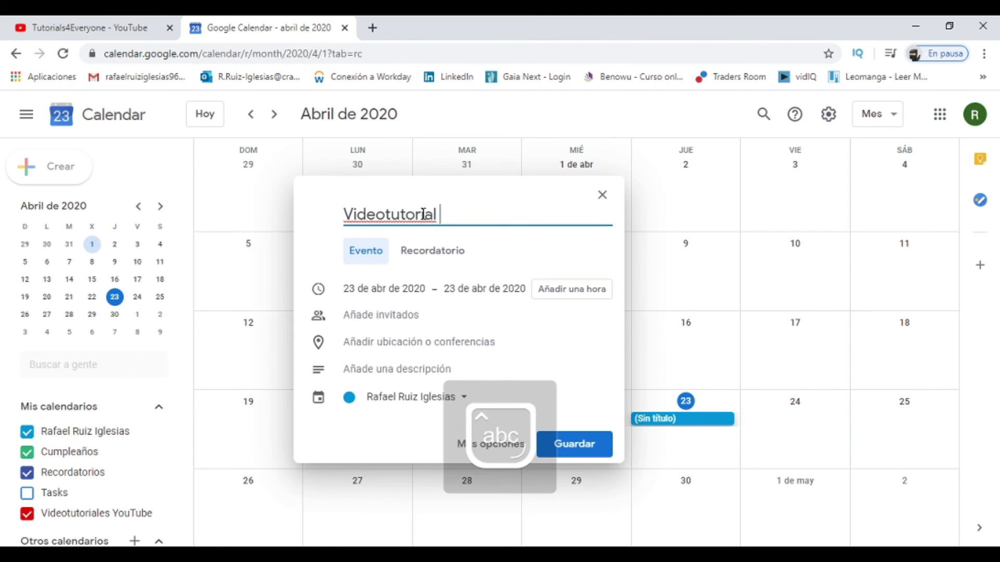
{"action": "type", "text": "Calendar"}
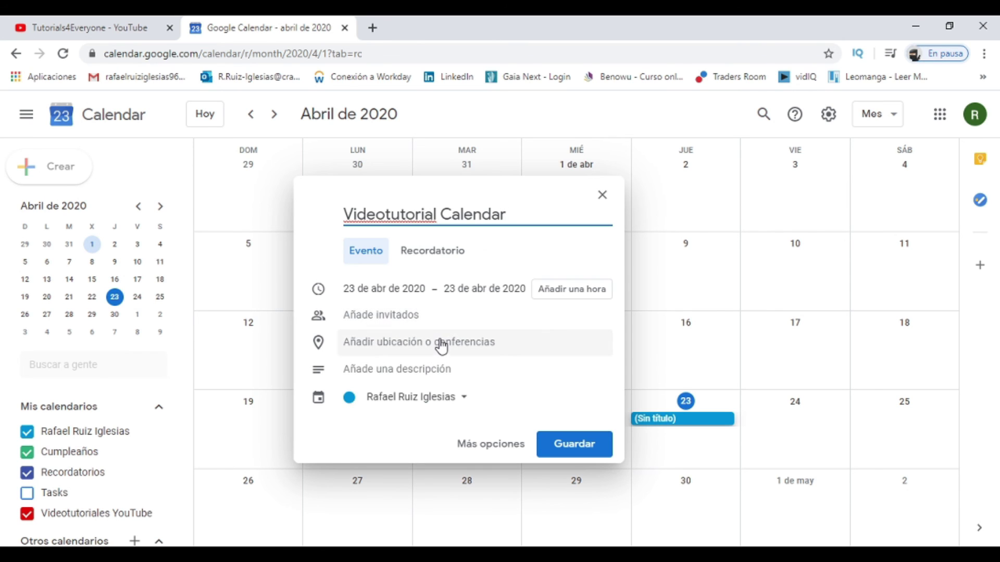
- Set the event's location to "Madrid, España" and its description to "Buen tutorial"
{"action": "left_click", "coordinate": [391, 354]}
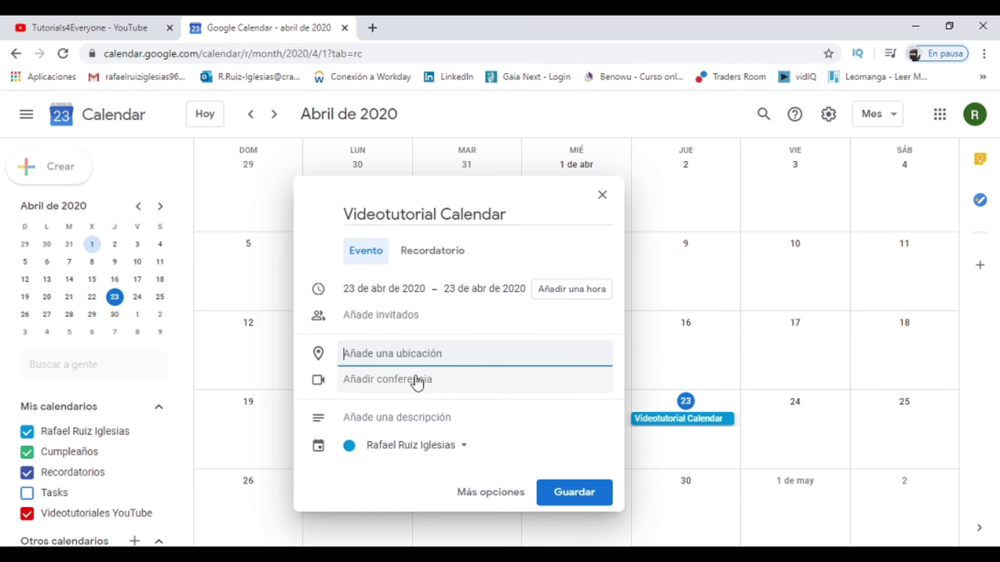
{"action": "type", "text": "madrid"}
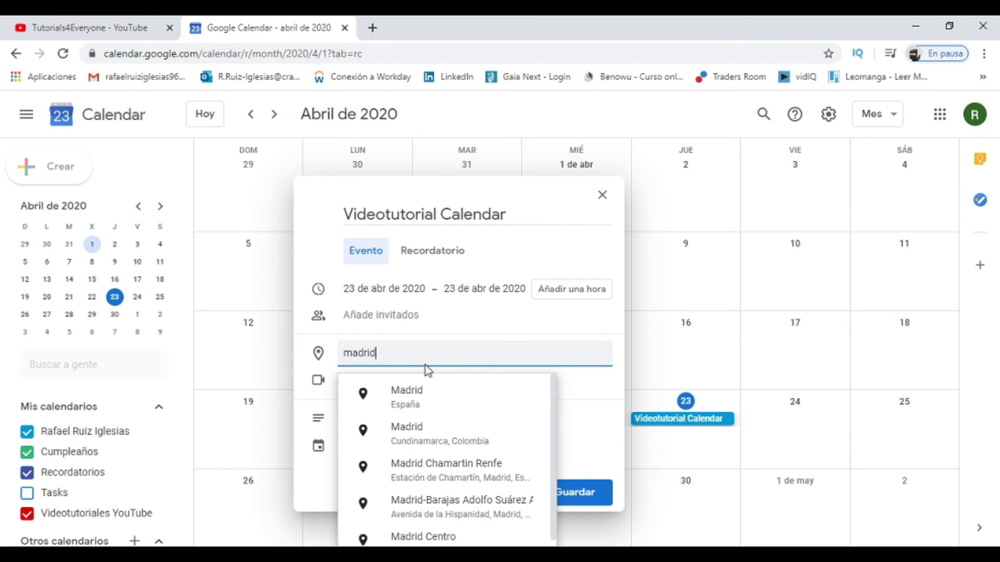
{"action": "left_click", "coordinate": [432, 408]}
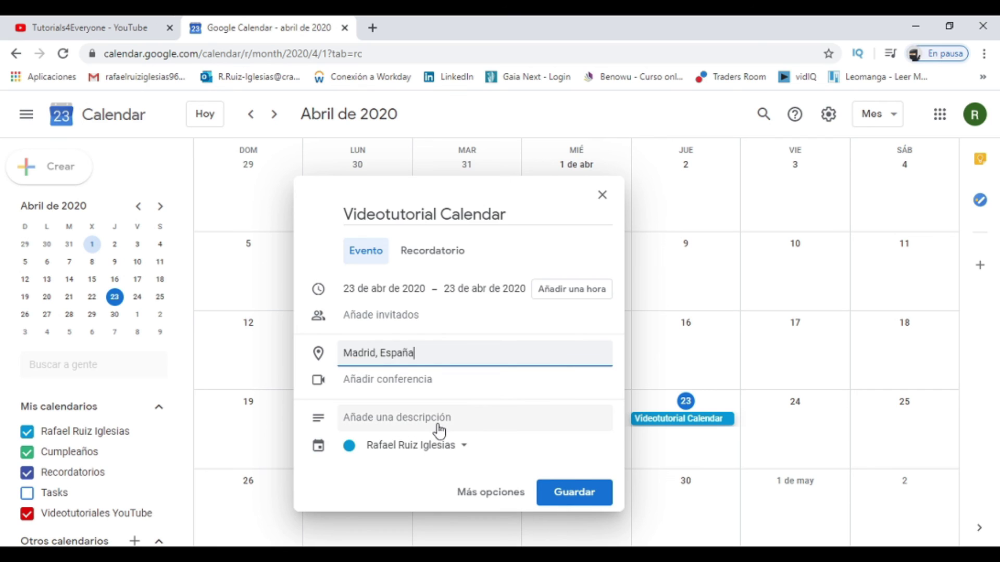
{"action": "left_click", "coordinate": [421, 418]}
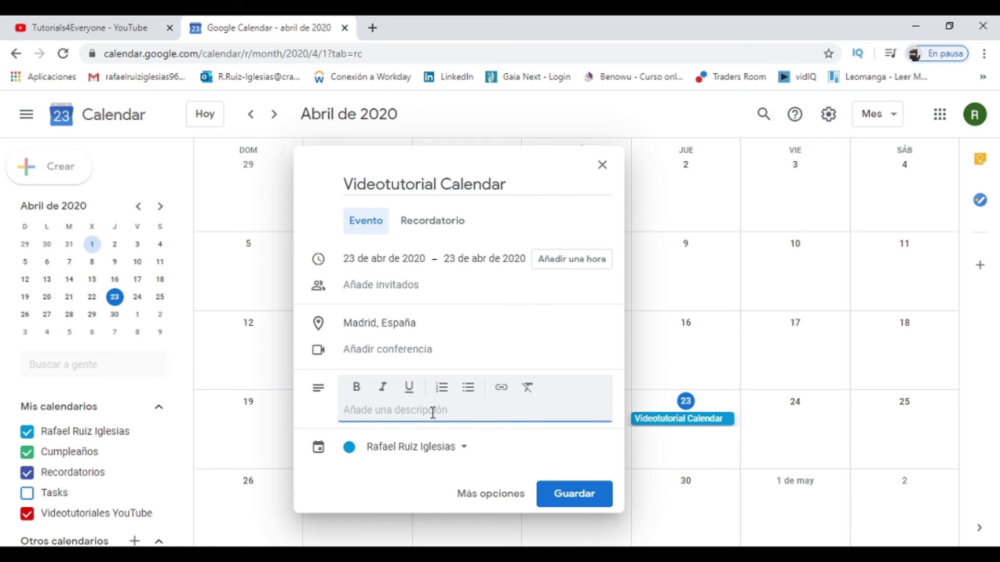
{"action": "type", "text": "Buen "}
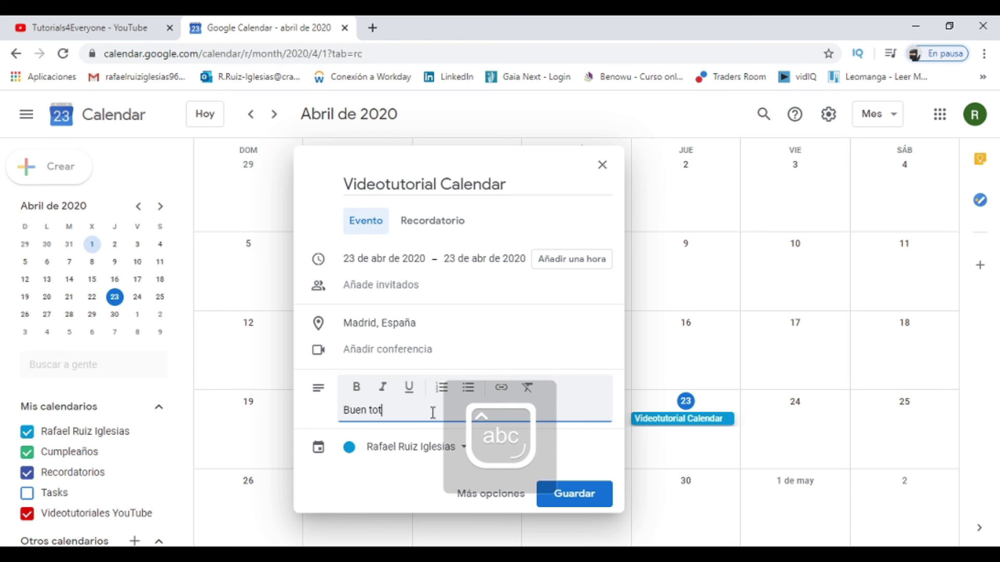
{"action": "type", "text": "tutorial"}
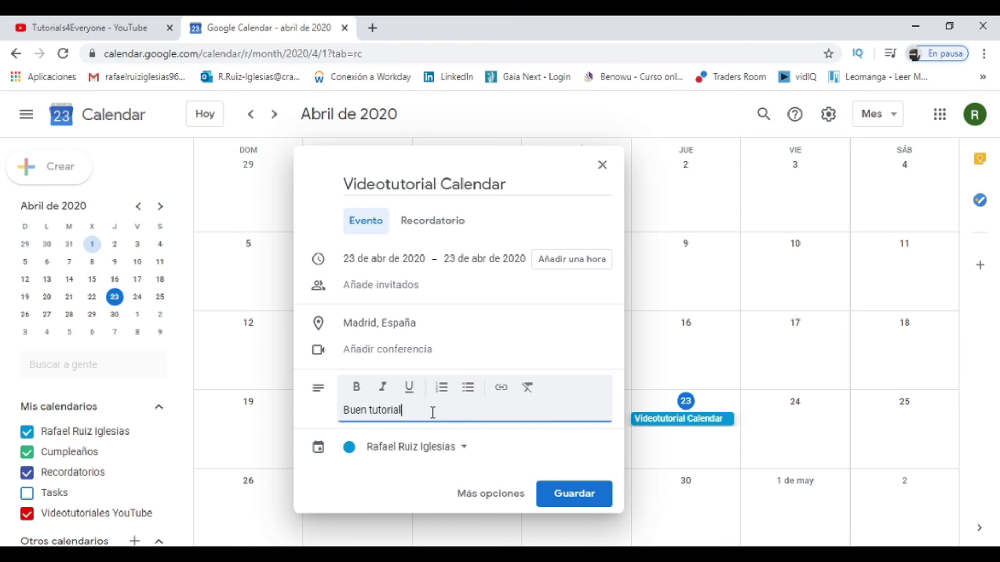
- Assign the event to the Videotutoriales YouTube calendar and save it, dismissing the desktop notifications suggestion and the saved message
{"action": "left_click", "coordinate": [465, 448]}
{"action": "left_click", "coordinate": [416, 474]}
{"action": "left_click", "coordinate": [589, 503]}
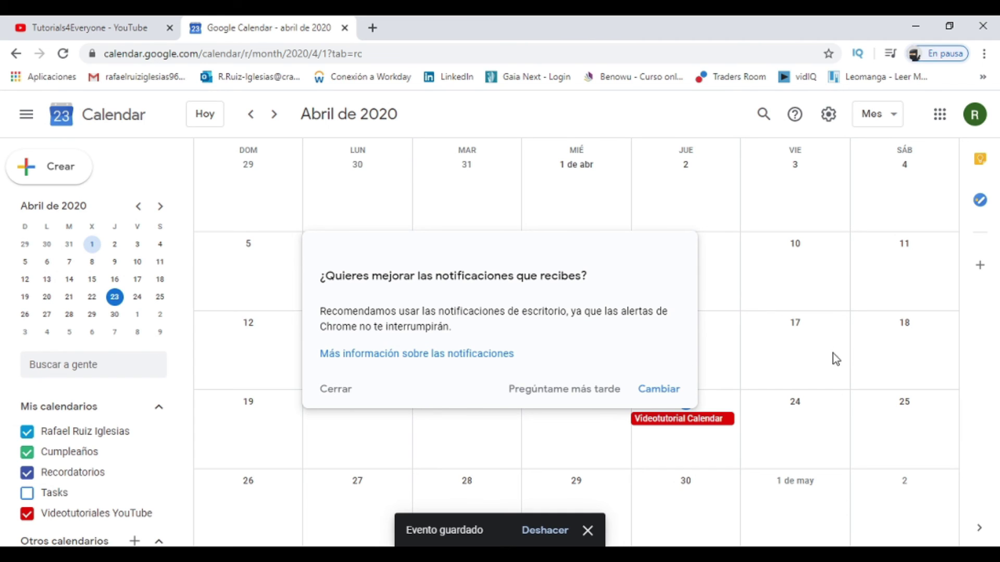
{"action": "left_click", "coordinate": [336, 389]}
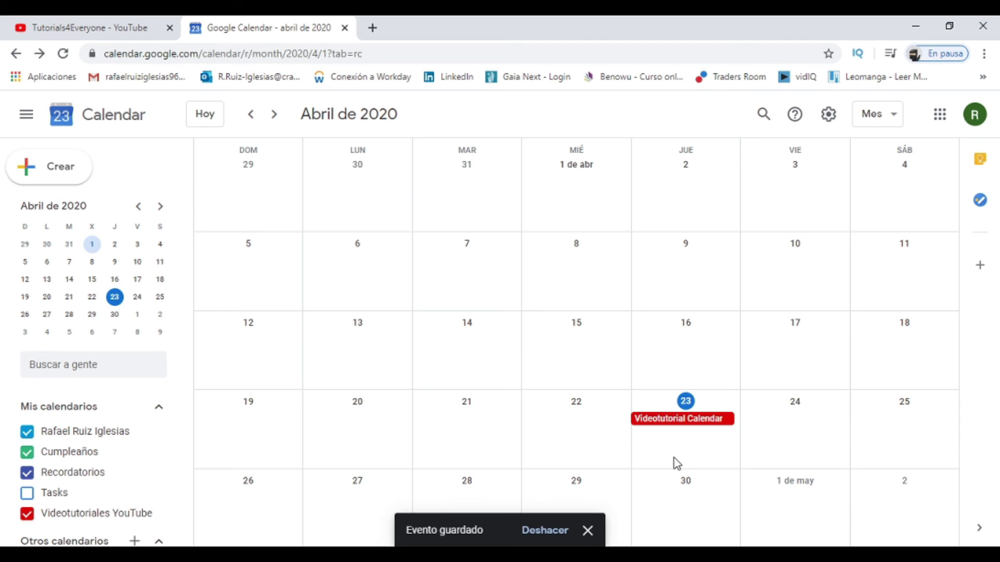
{"action": "left_click", "coordinate": [589, 531]}
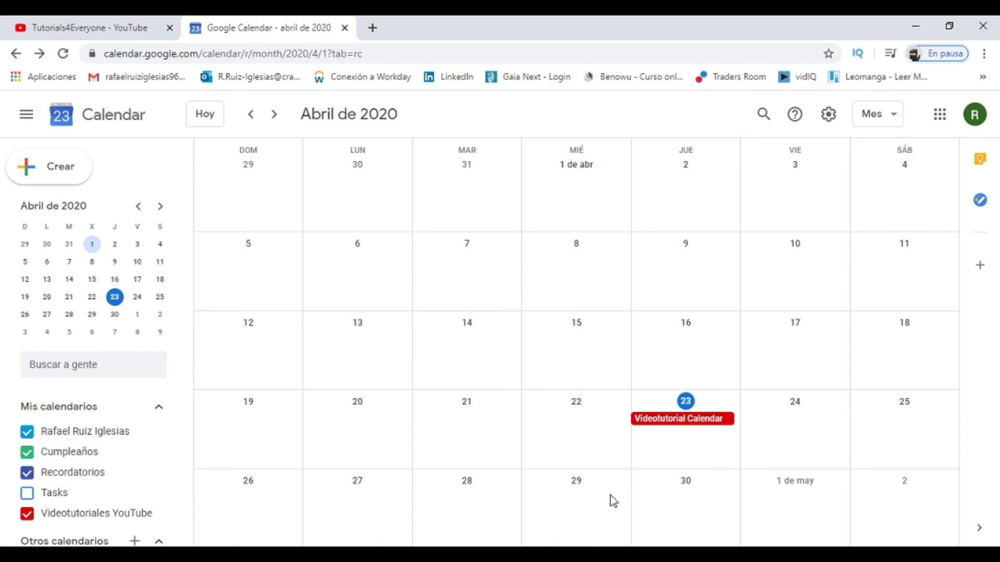